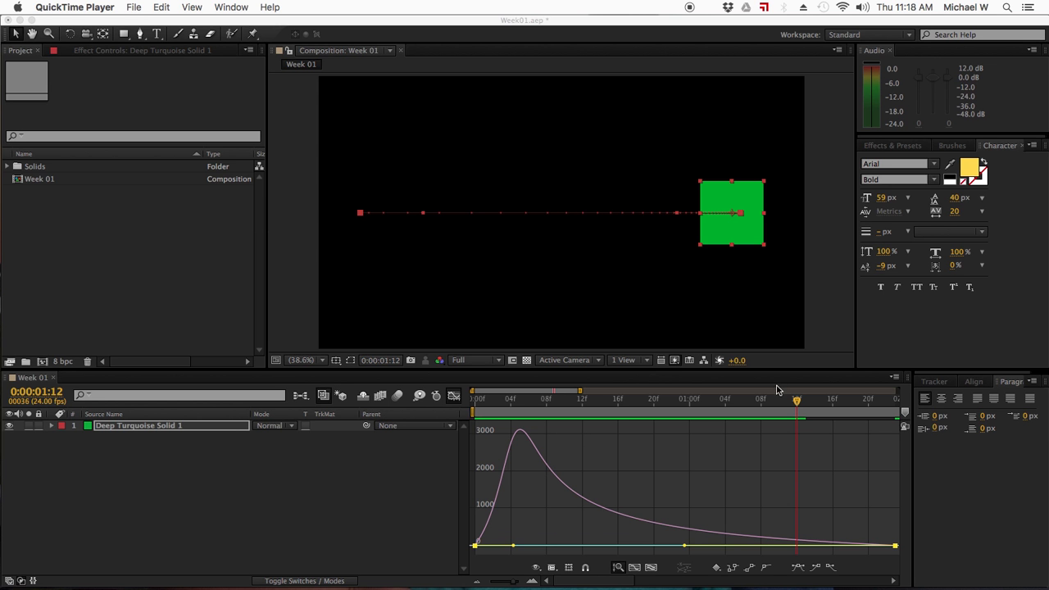
Play the green square's movement from the start of the composition to review its speed curve.
click(694, 412)
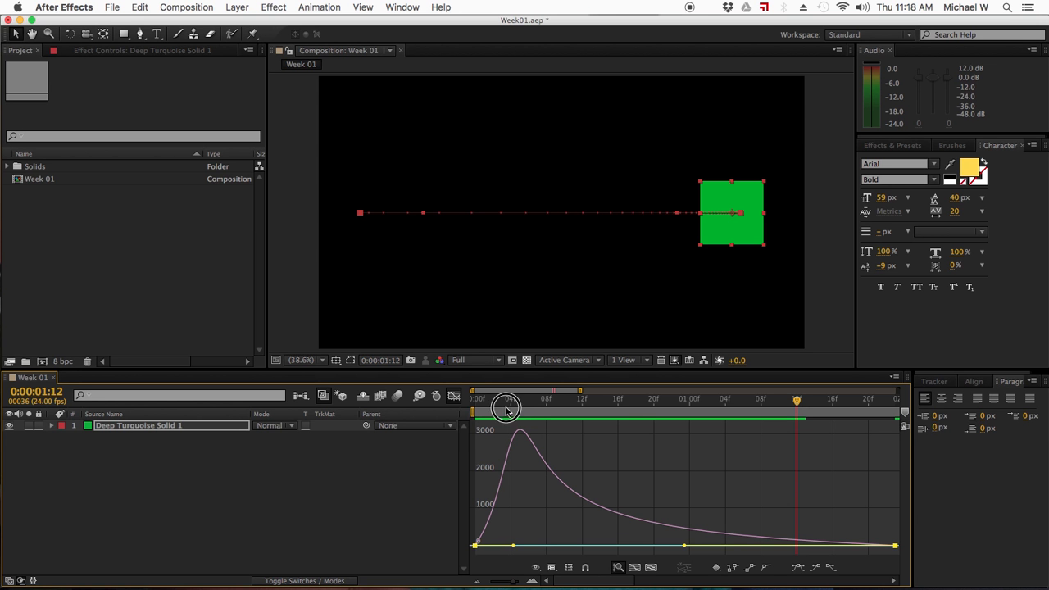
key(Home)
key(space)
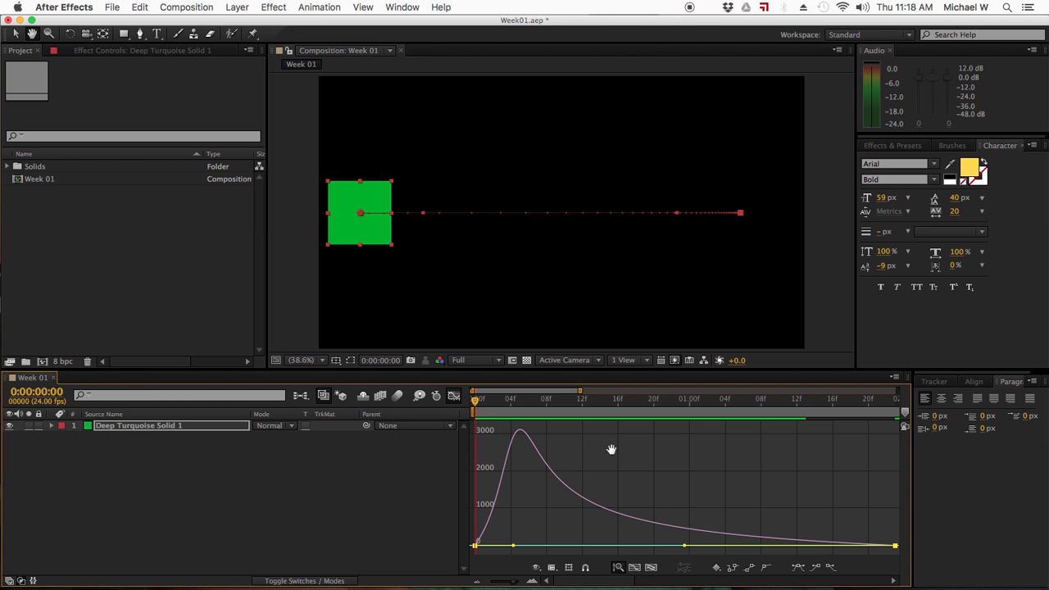
key(space)
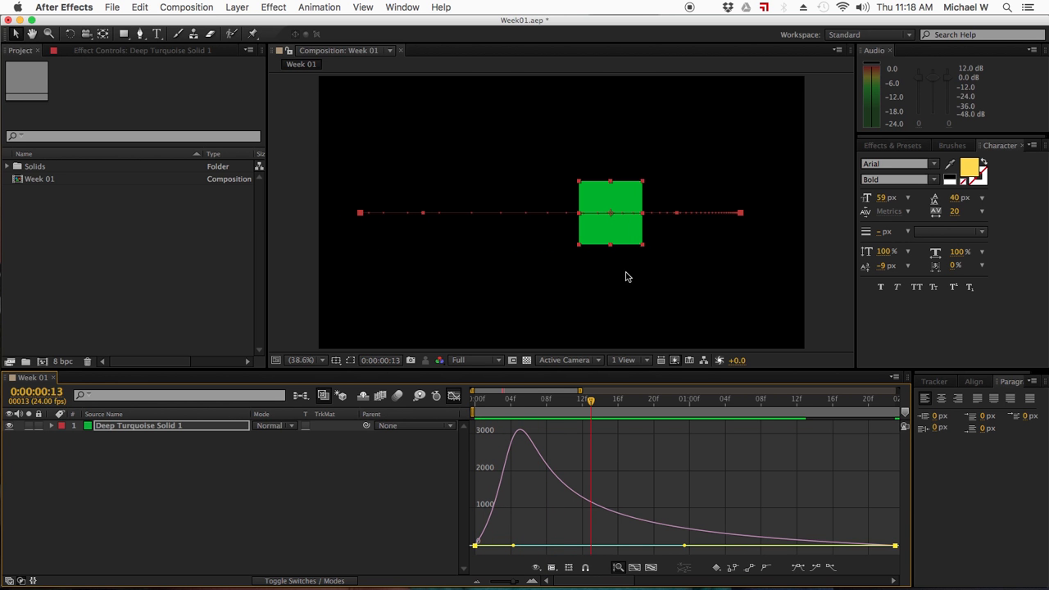
Hide the Deep Turquoise Solid 1 layer and create a new 250 × 250 px solid in a medium magenta color.
click(10, 426)
click(74, 461)
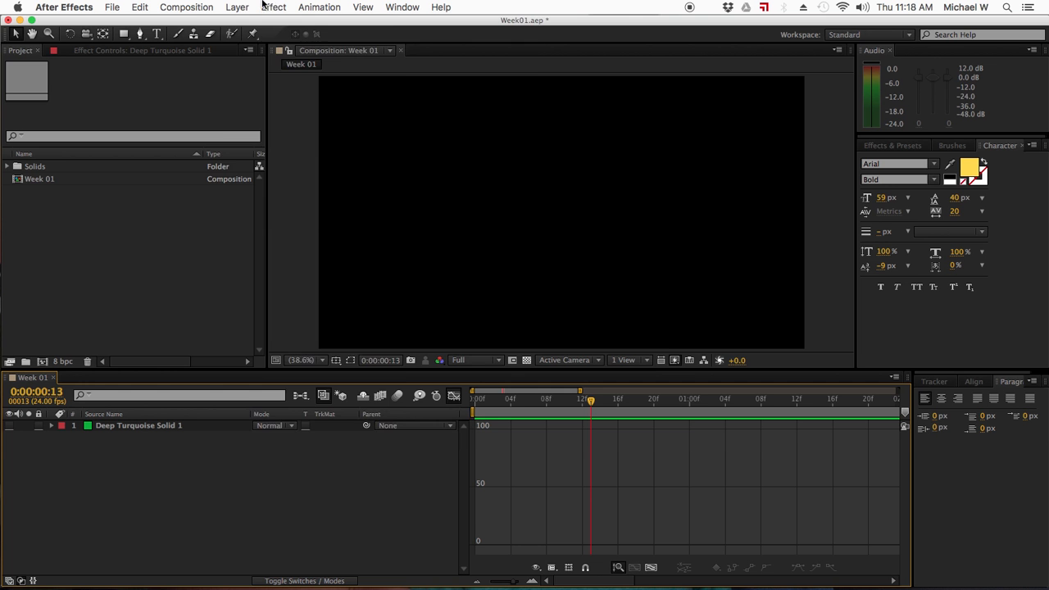
click(237, 6)
mouse_move(254, 23)
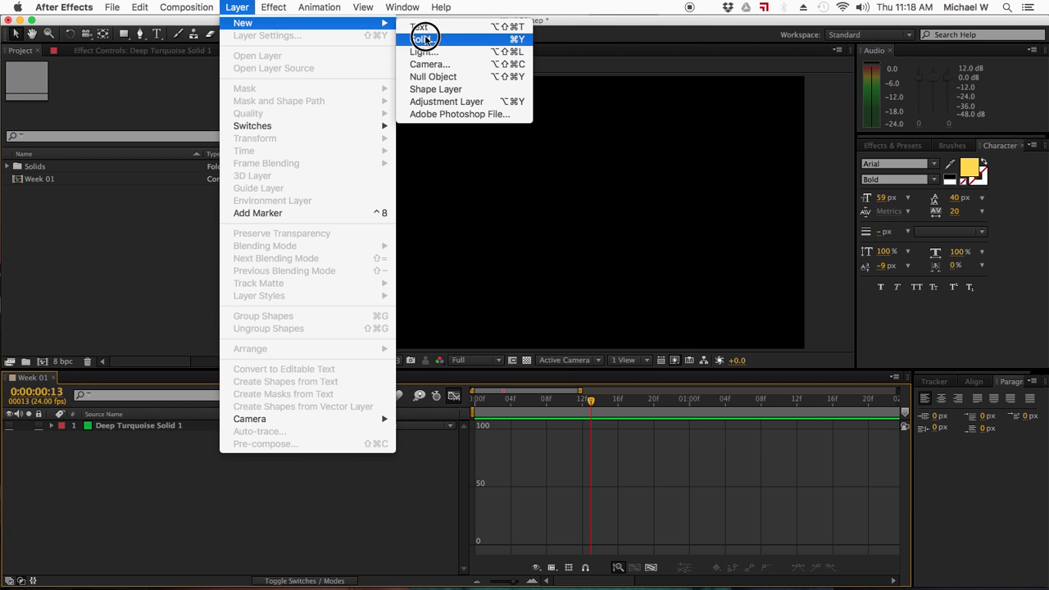
click(424, 40)
click(547, 410)
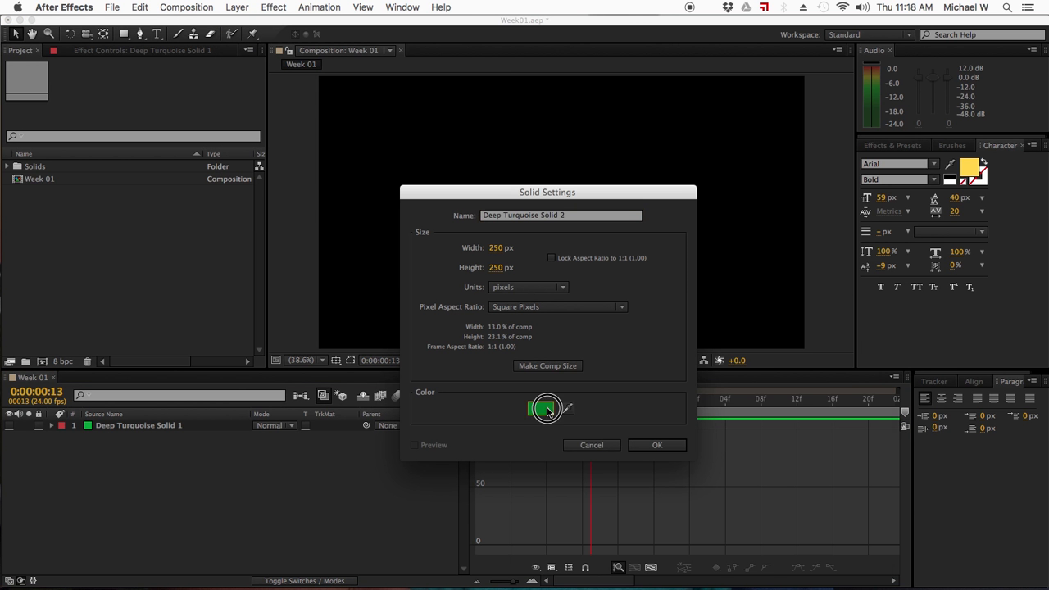
drag(736, 441, 729, 415)
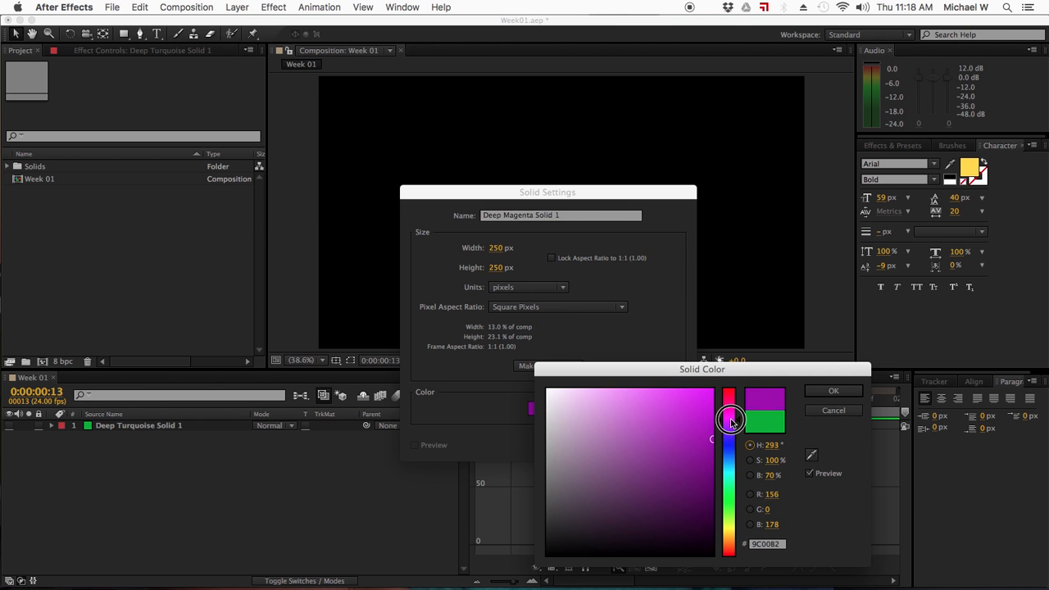
drag(661, 410, 660, 404)
click(833, 391)
click(658, 444)
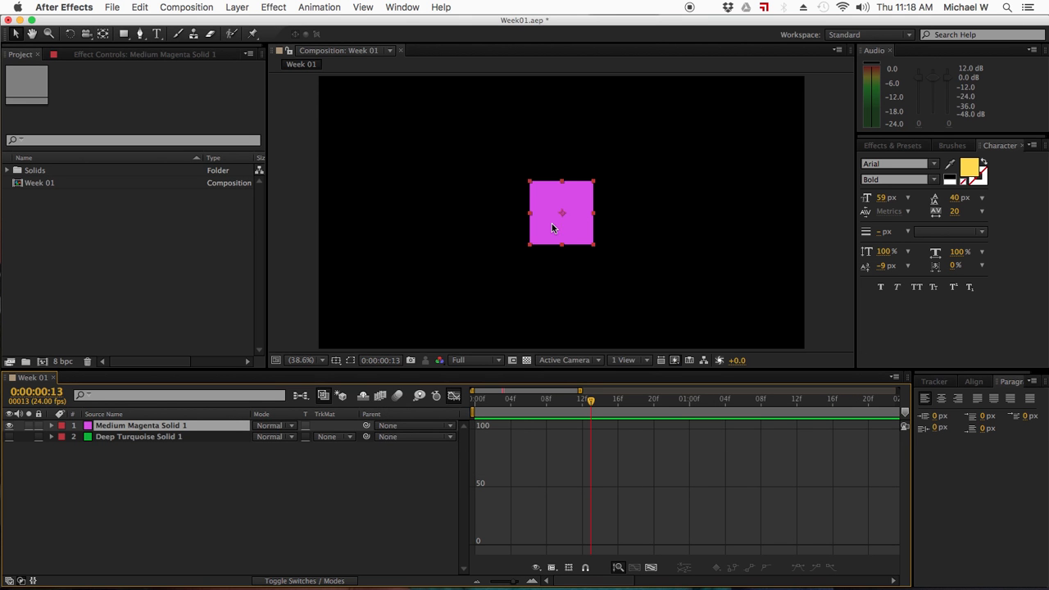
Move the magenta square into the composition's upper-left corner, then fit and enlarge the composition view.
drag(557, 234, 359, 122)
click(307, 362)
click(314, 374)
drag(393, 374, 393, 393)
Close the graph editor, return to 0:00:00:00 and duplicate the Medium Magenta Solid 1 layer four times.
click(455, 415)
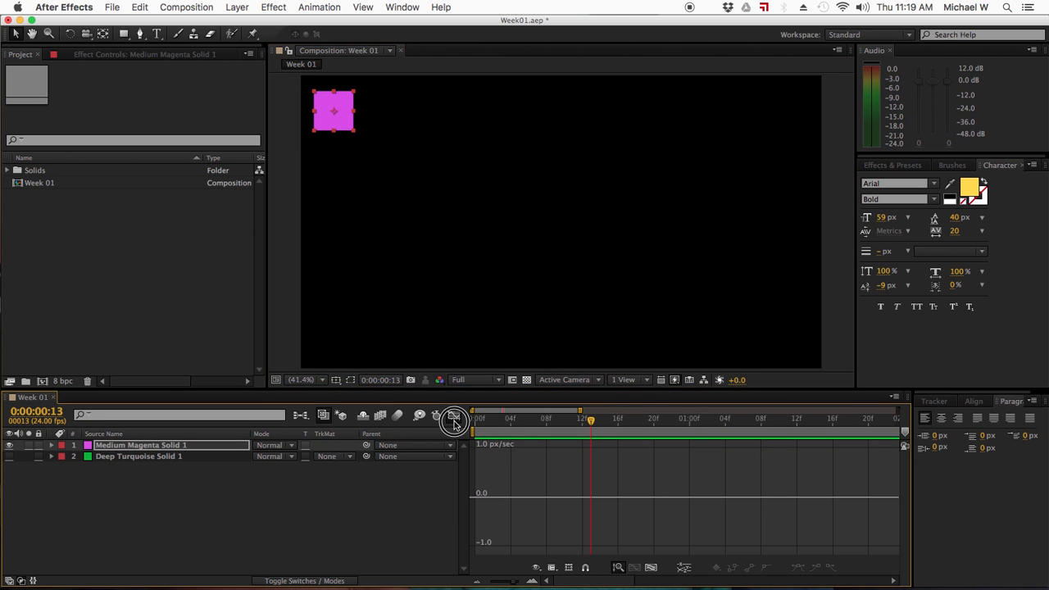
drag(588, 422, 462, 424)
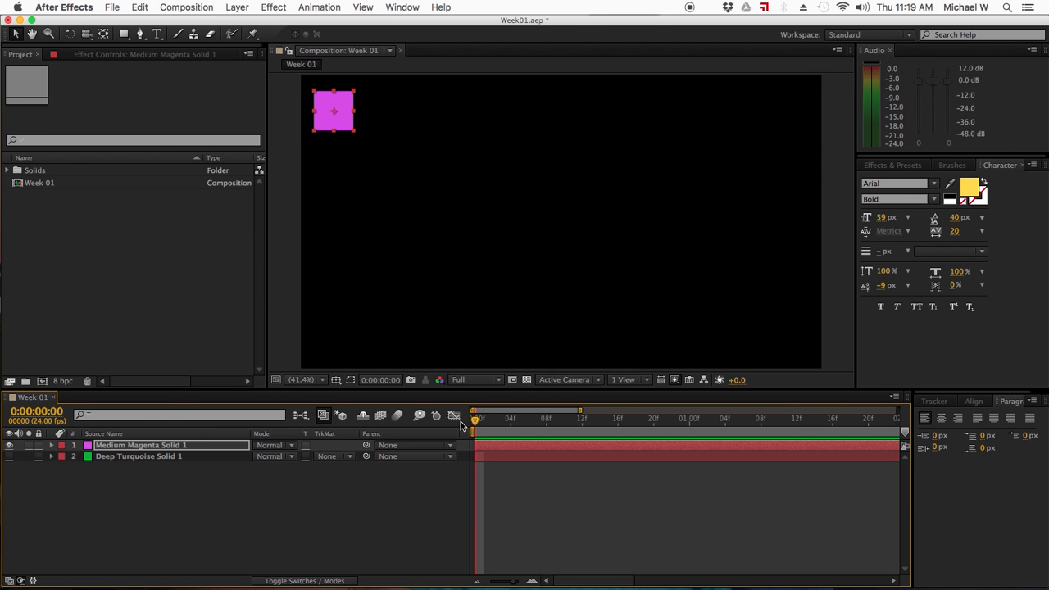
click(131, 449)
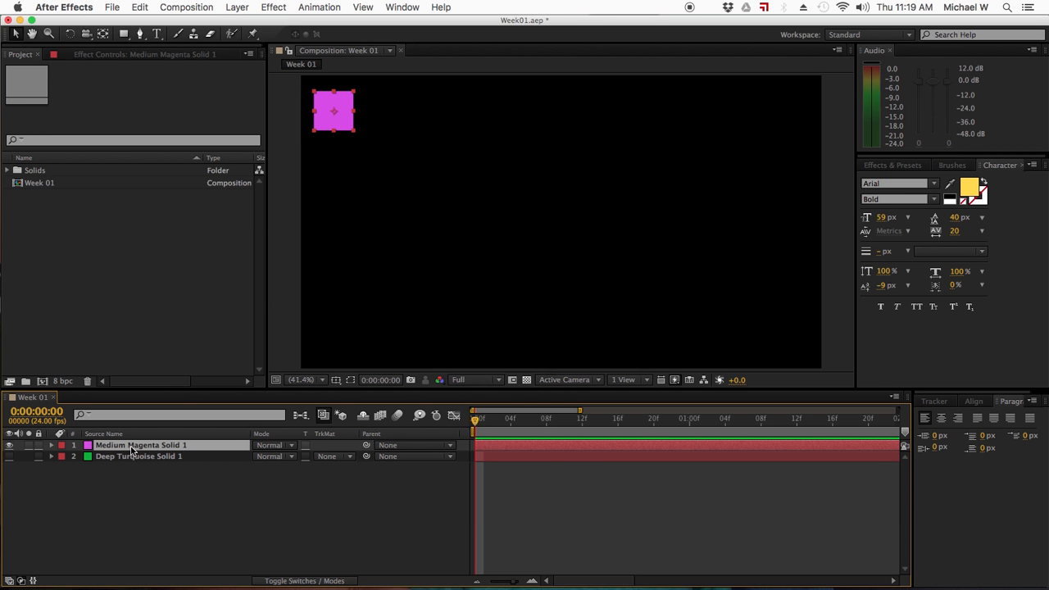
key(super+d)
key(super+d)
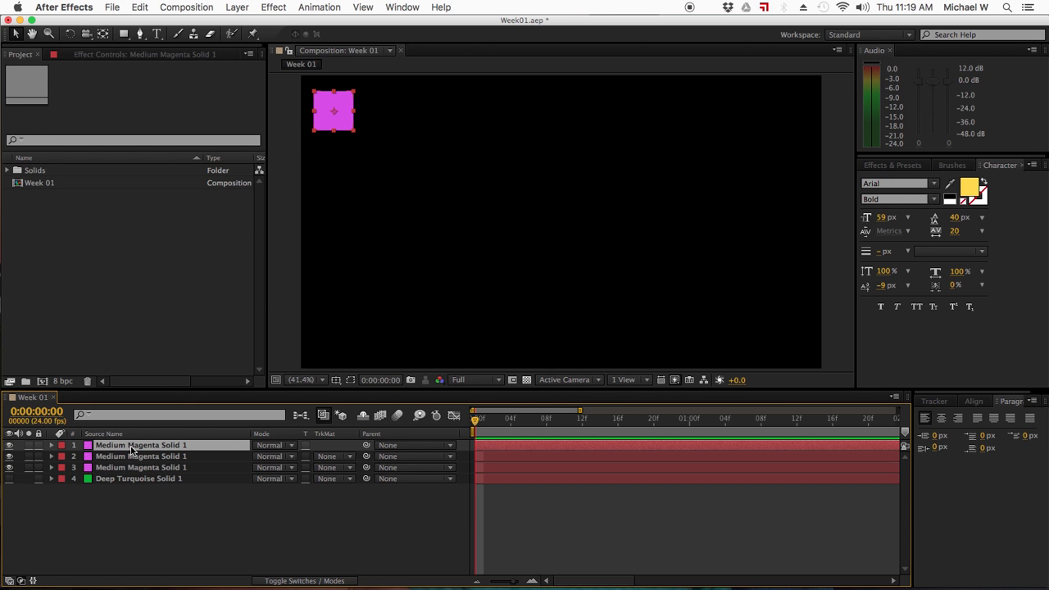
key(super+d)
key(super+d)
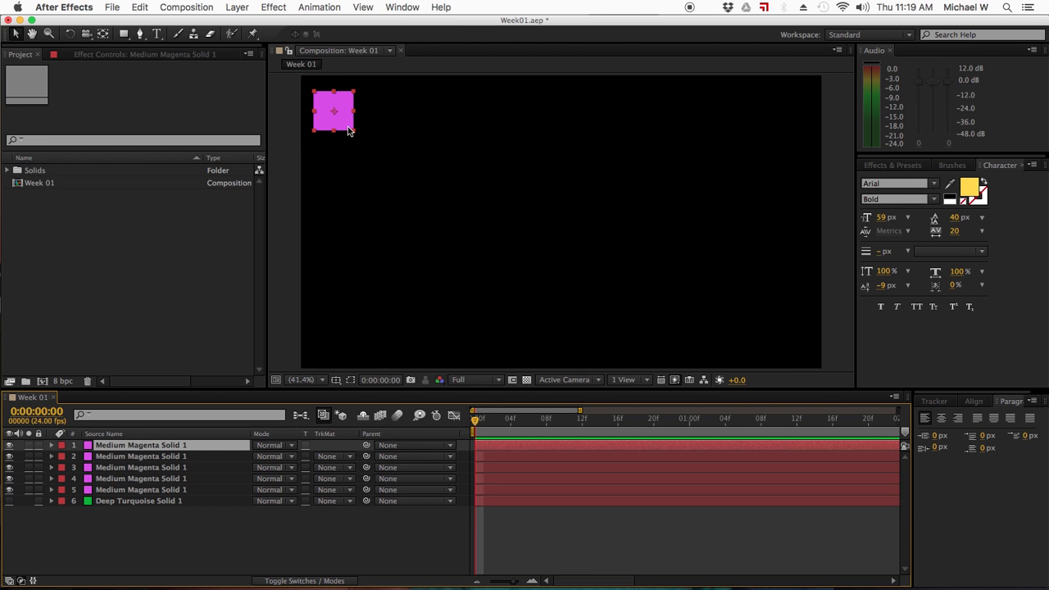
Move one magenta copy straight down to the composition's lower-left corner and distribute all five squares vertically by their centers.
drag(348, 127, 353, 358)
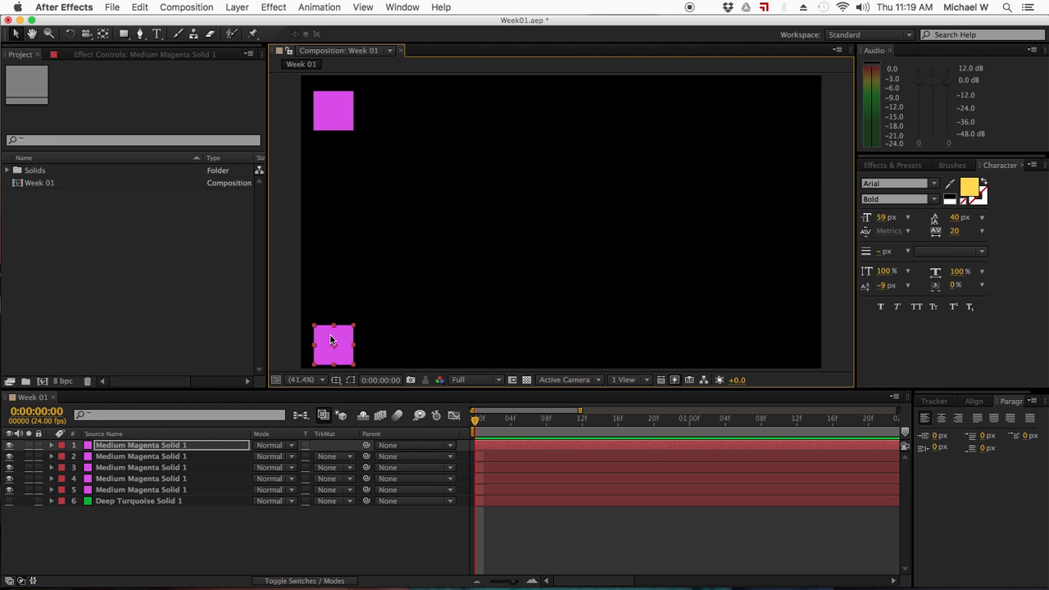
shift+click(166, 490)
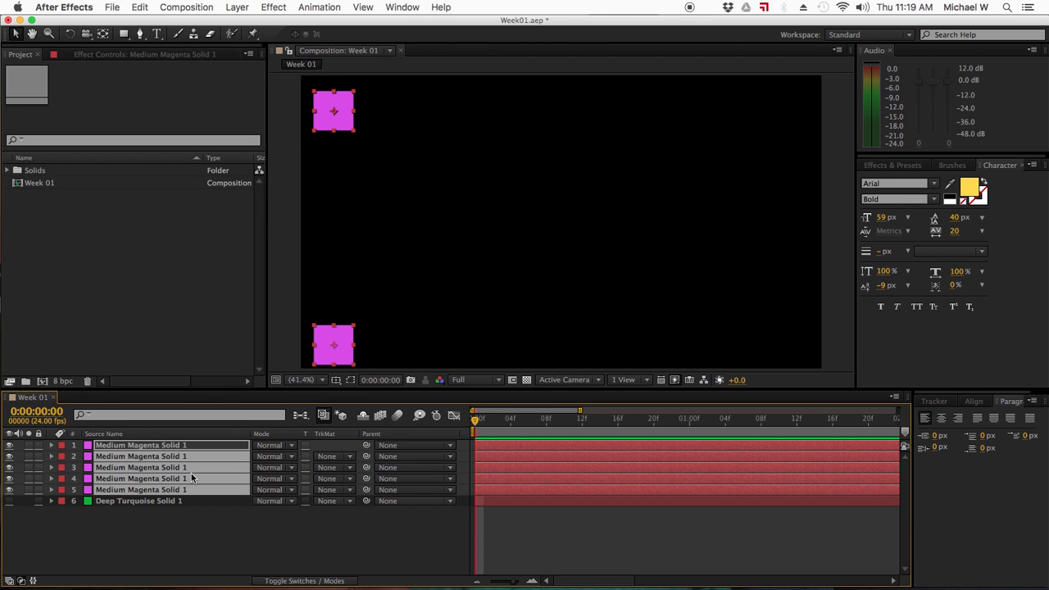
click(973, 401)
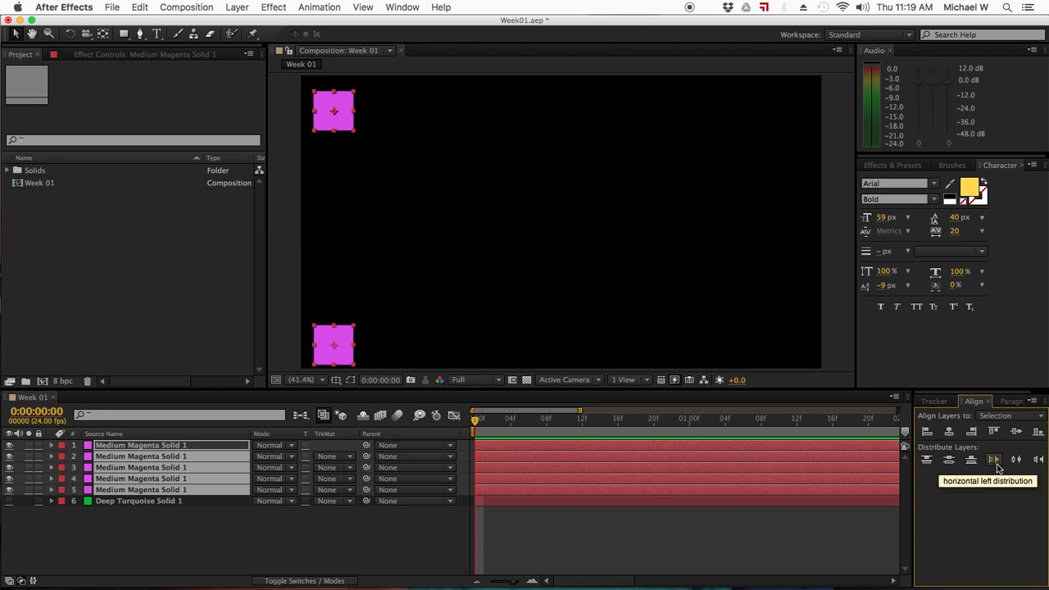
click(950, 460)
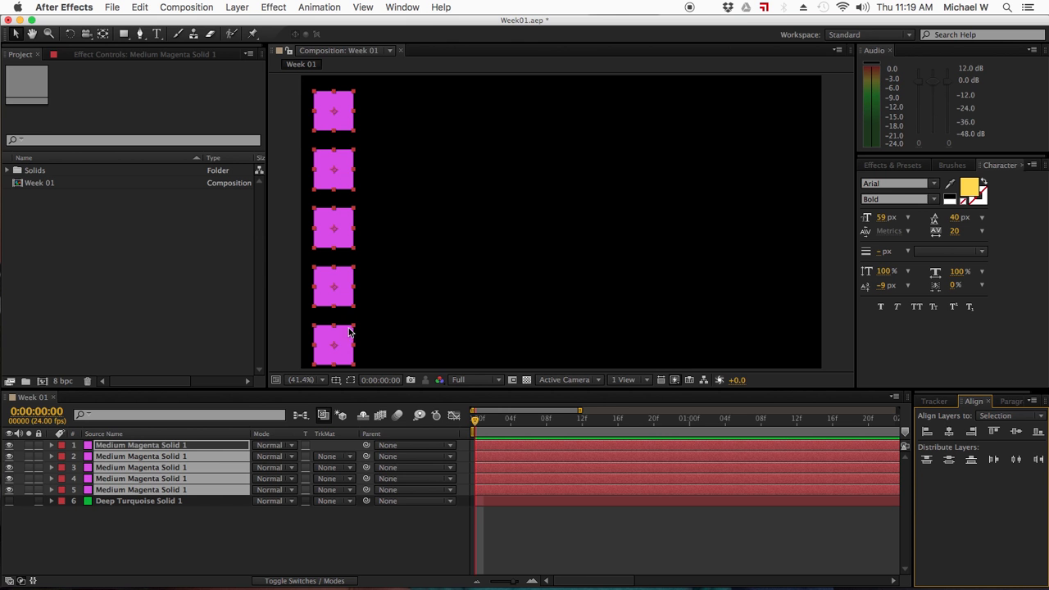
click(302, 561)
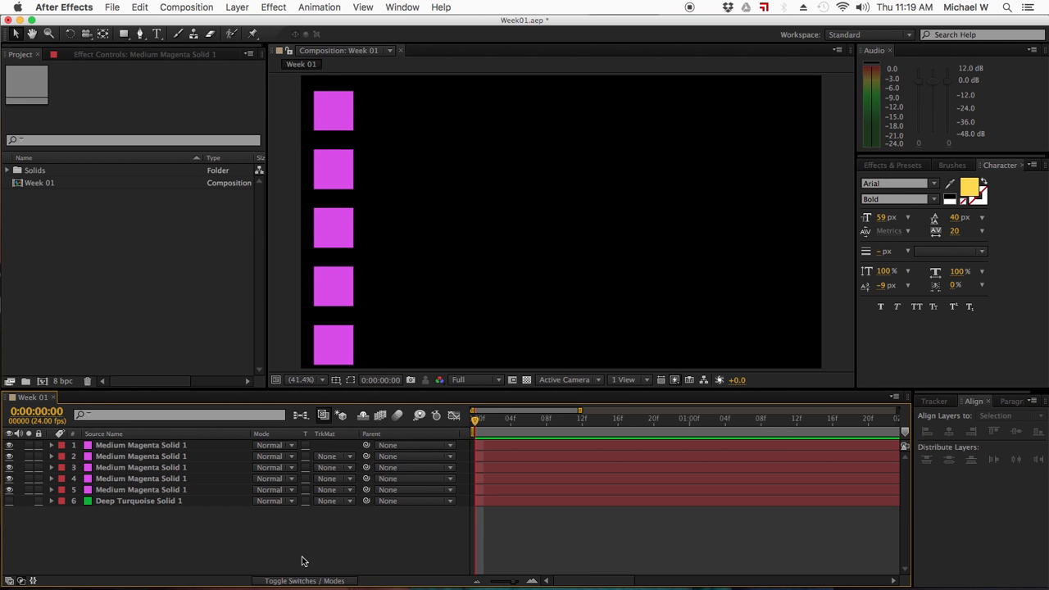
Add starting Position keyframes at 0:00:00:00 to all five magenta layers.
click(492, 445)
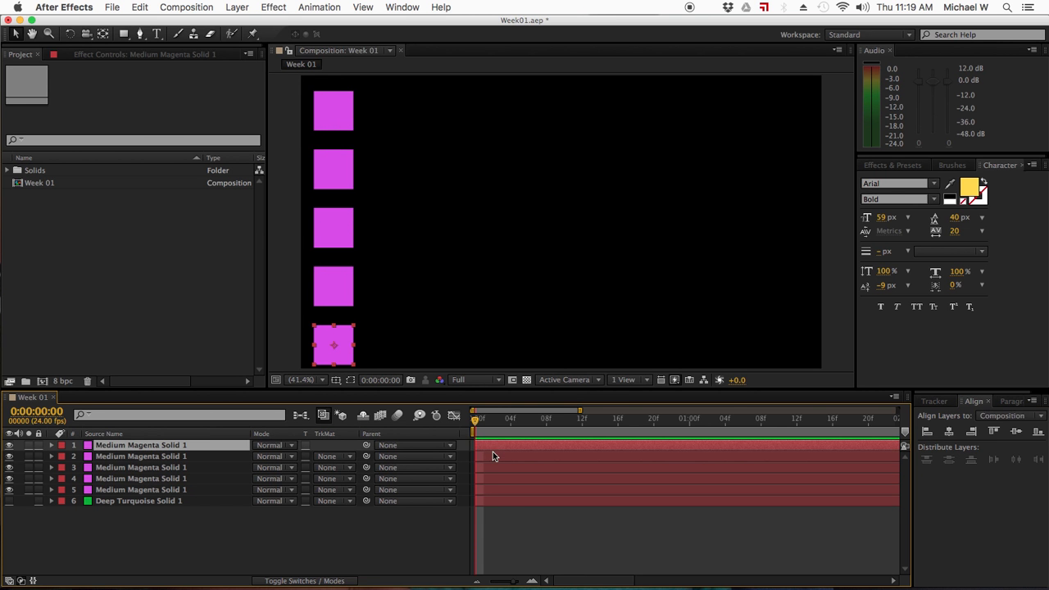
shift+click(492, 494)
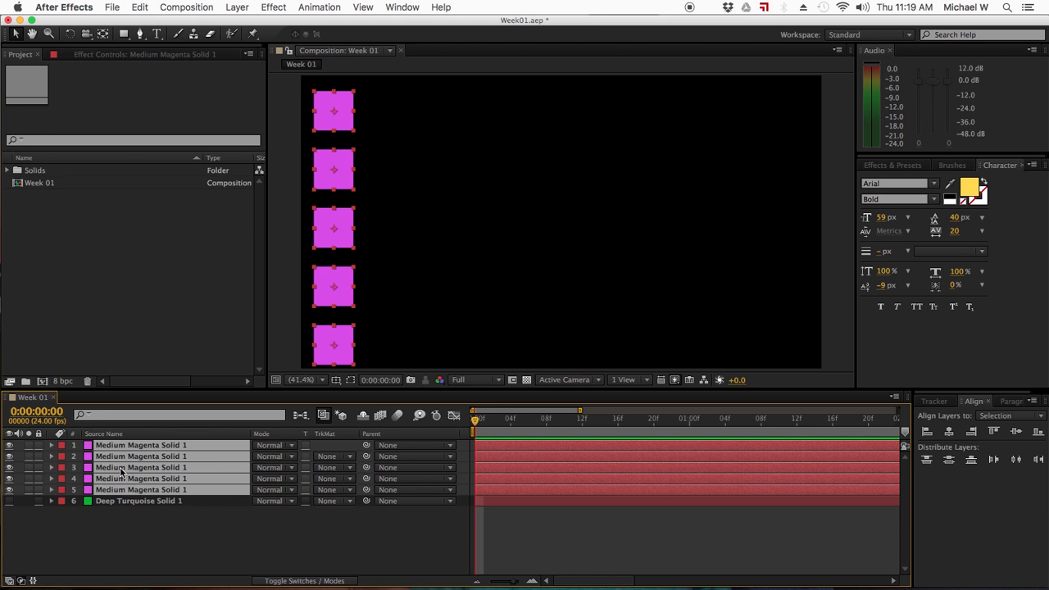
key(p)
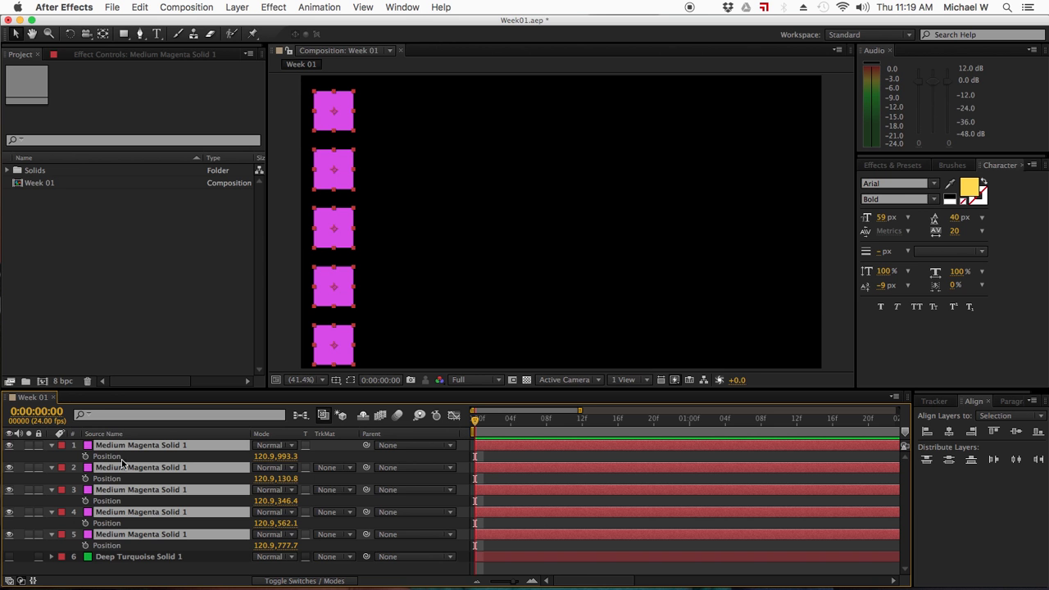
click(85, 458)
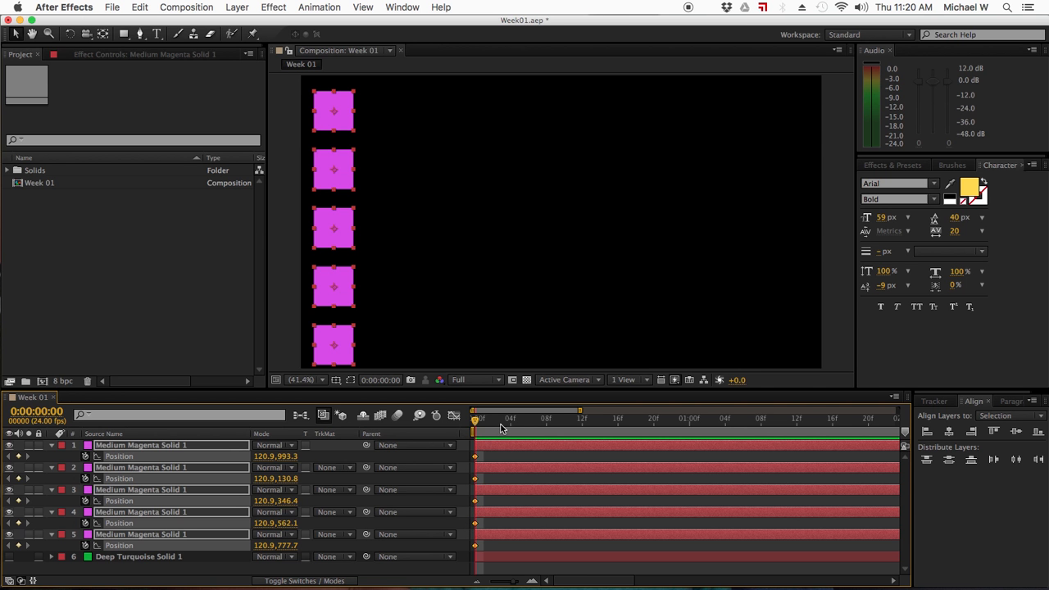
At 0:00:02:00, add Position keyframes to all five squares and move them horizontally to the composition's right side, at about x 1785.6.
drag(514, 583, 489, 582)
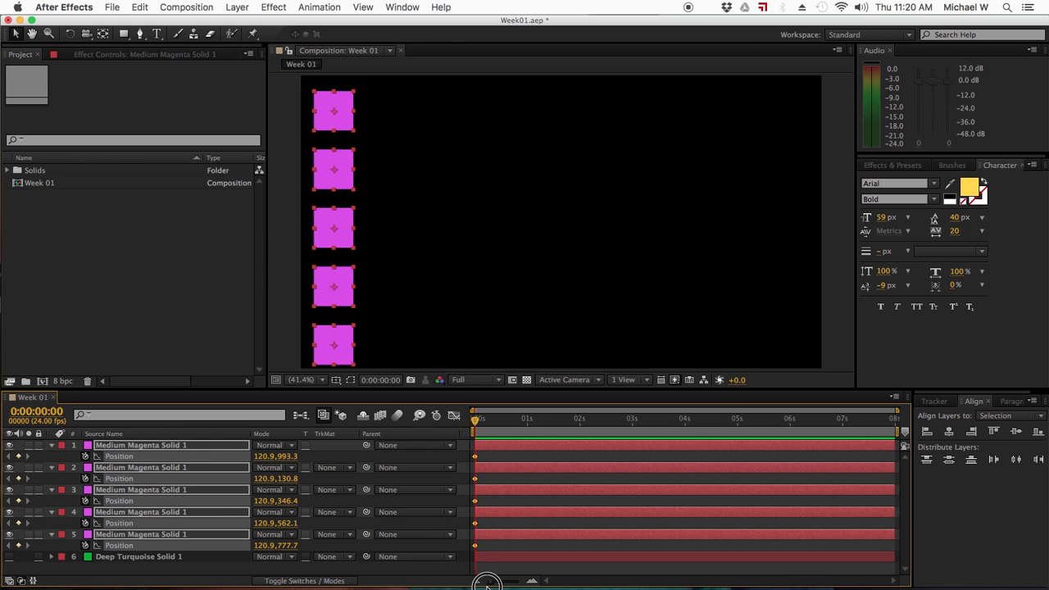
click(580, 423)
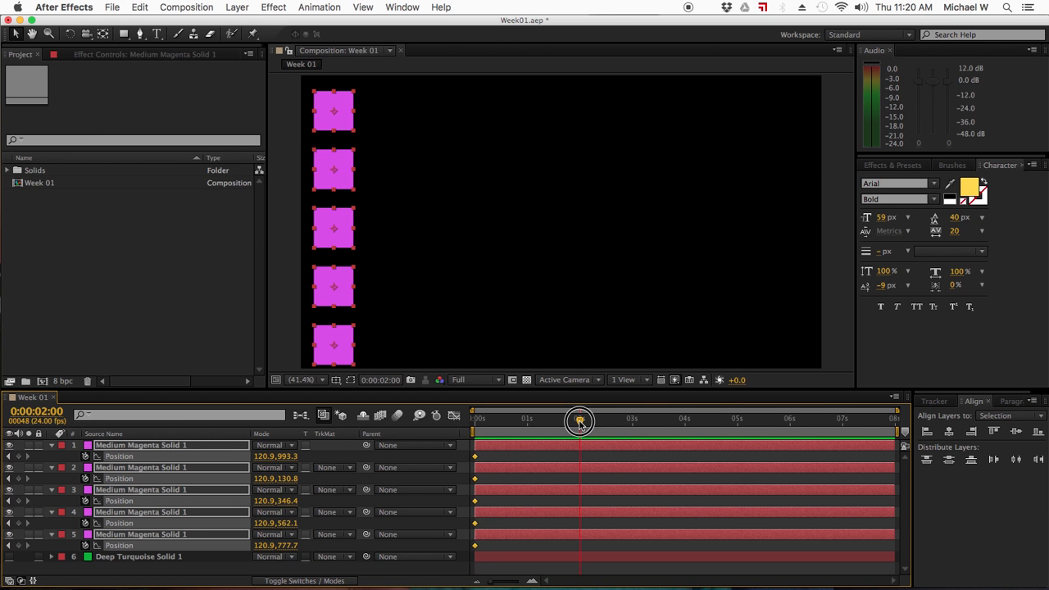
click(18, 456)
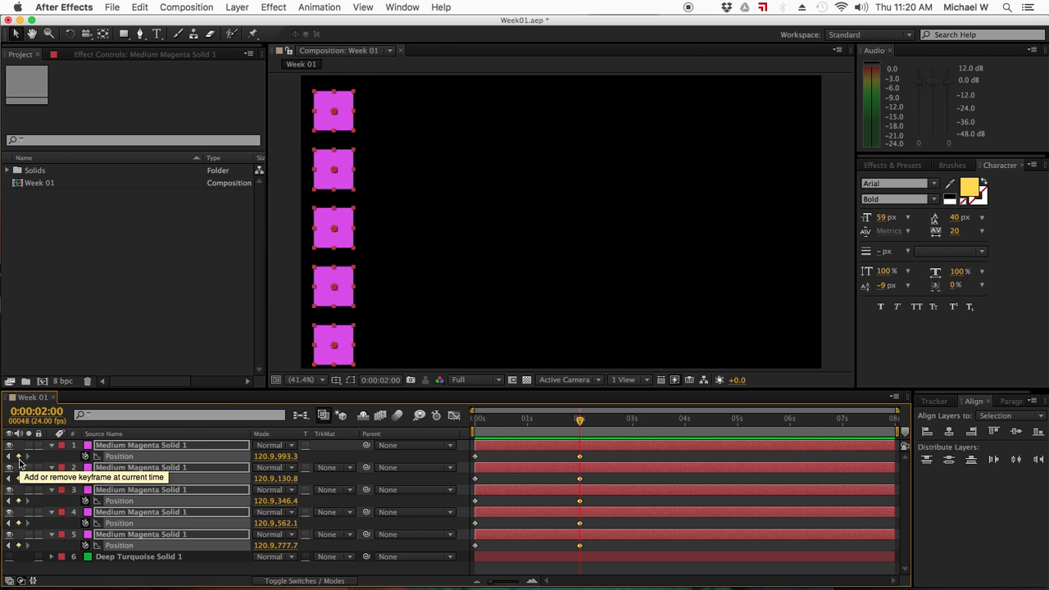
drag(343, 354, 799, 334)
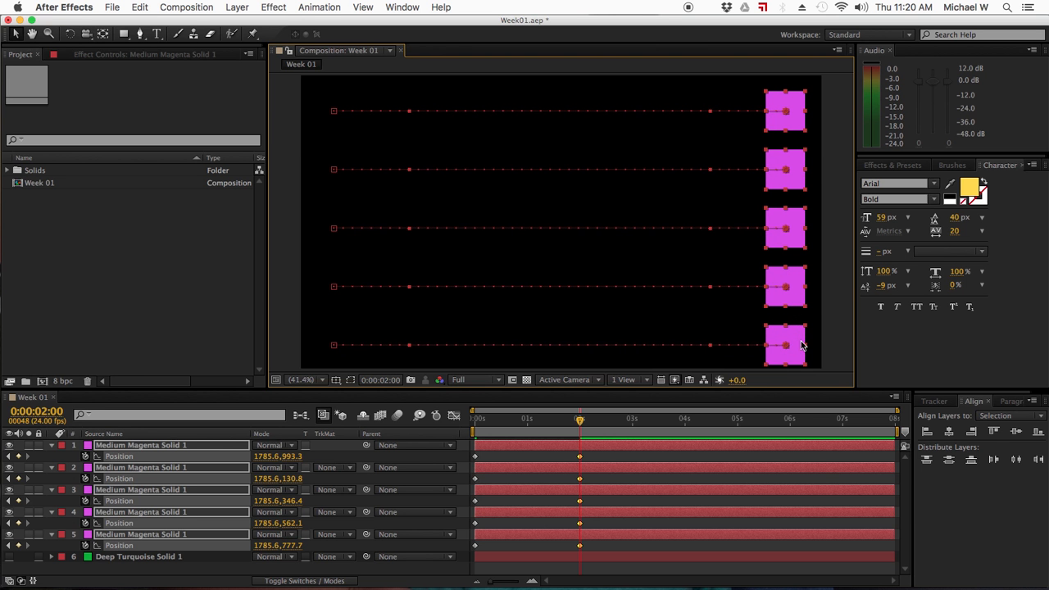
click(553, 455)
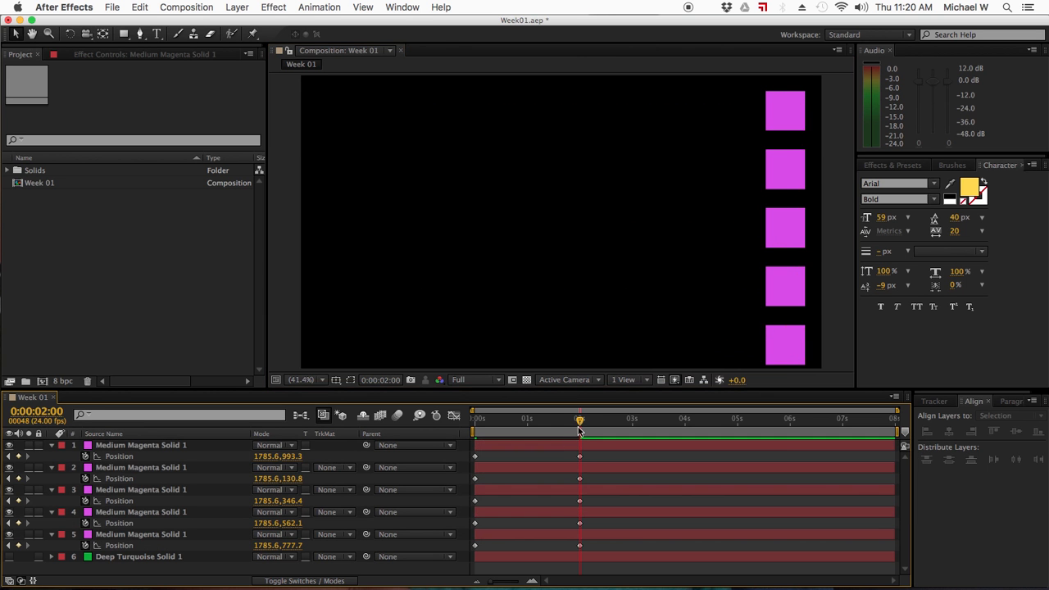
Apply Easy Ease In to the topmost square's Position keyframe at 0:00:02:00.
drag(579, 420, 464, 424)
click(580, 479)
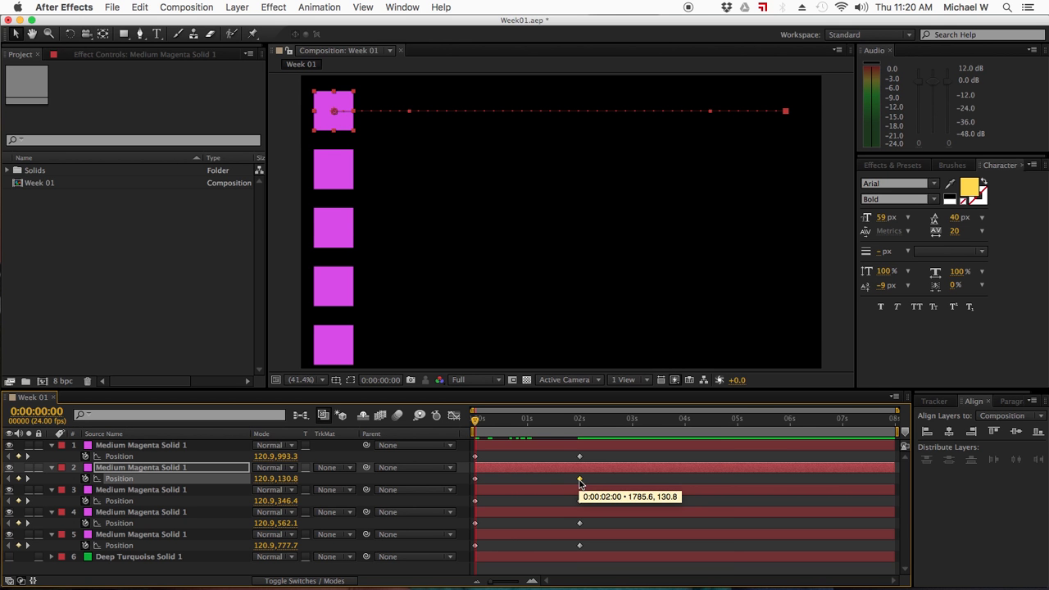
right_click(580, 481)
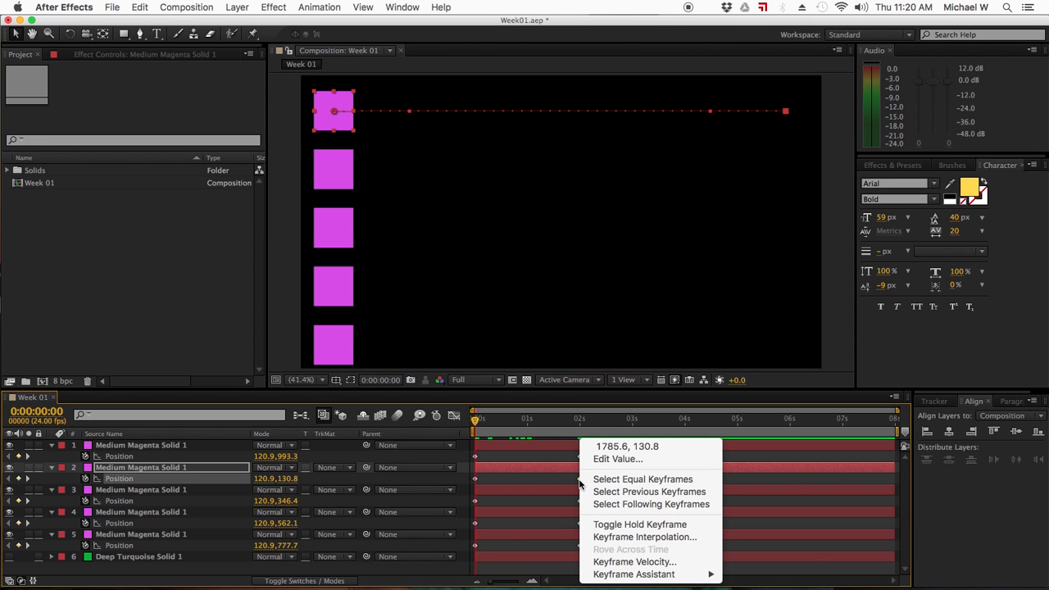
mouse_move(615, 574)
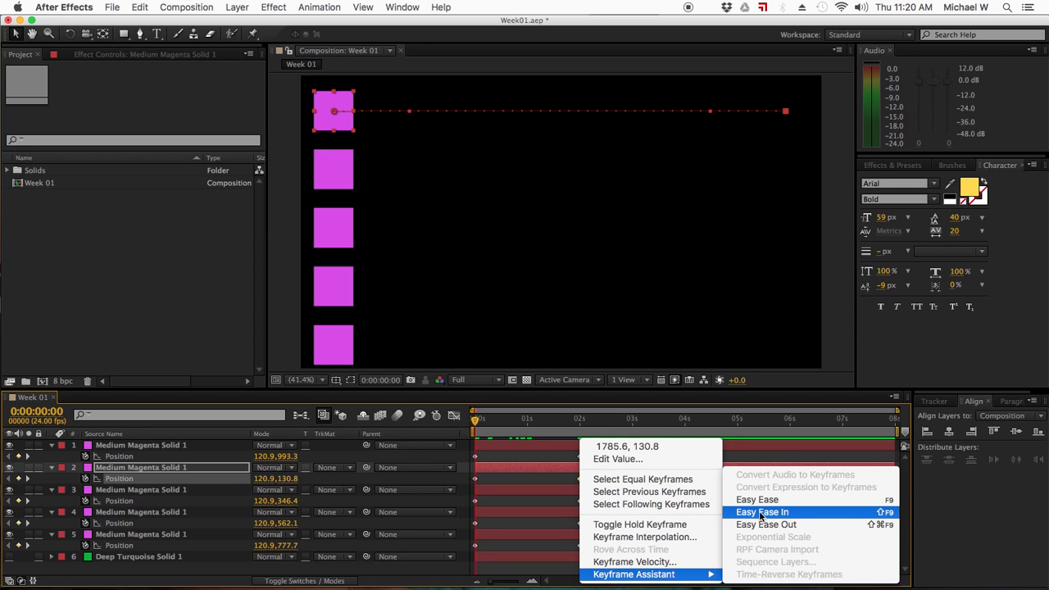
click(803, 514)
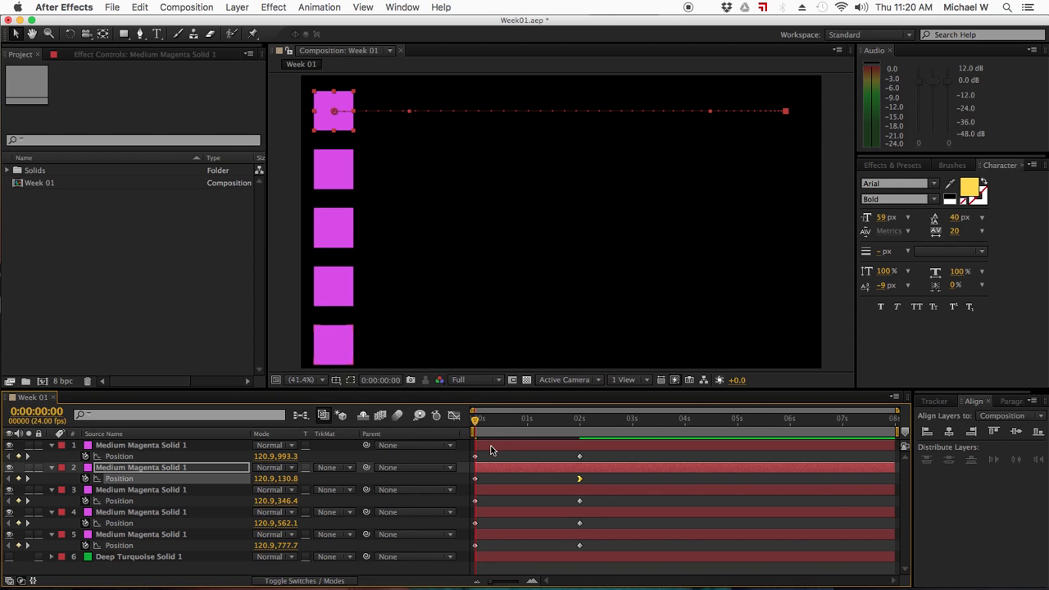
Play the animation to compare the eased top square with the other four, and return to the first frame.
key(space)
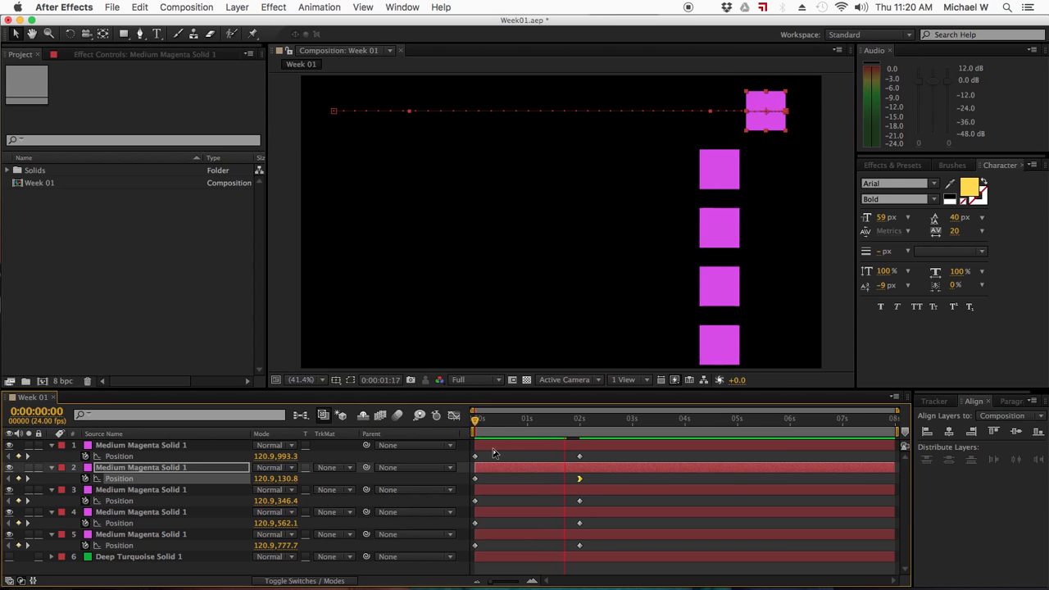
key(space)
drag(576, 419, 461, 422)
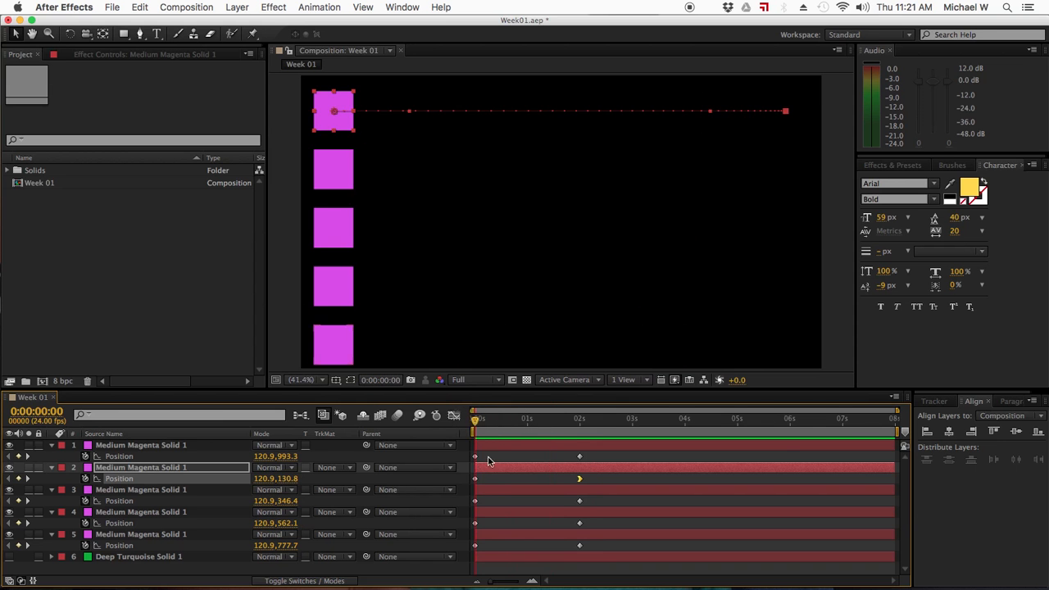
Apply Easy Ease Out to the bottom square's Position keyframe at 0:00:00:00 and play the animation to check it.
click(474, 457)
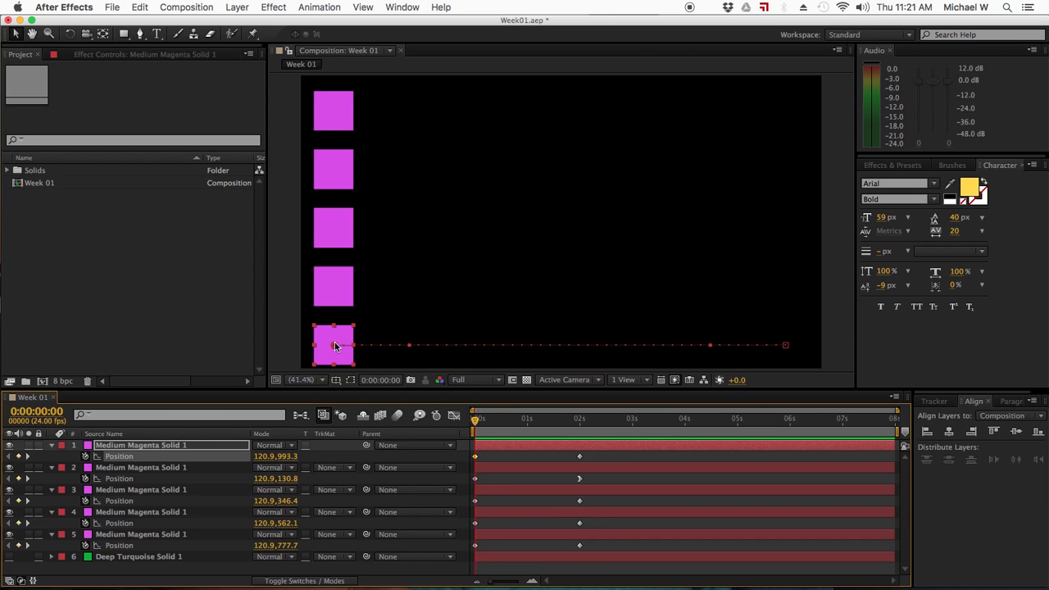
right_click(475, 457)
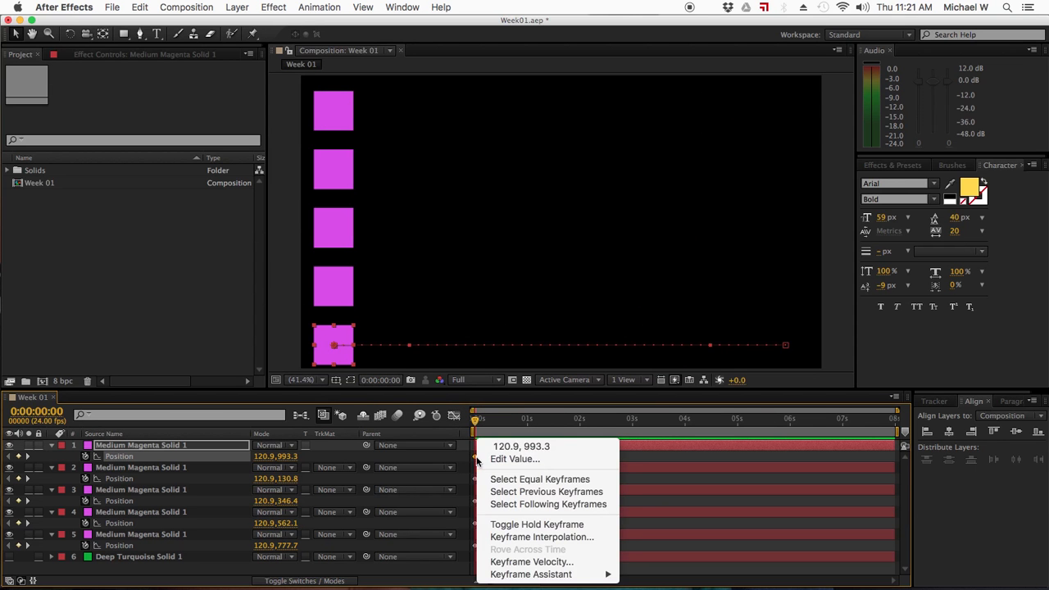
mouse_move(524, 576)
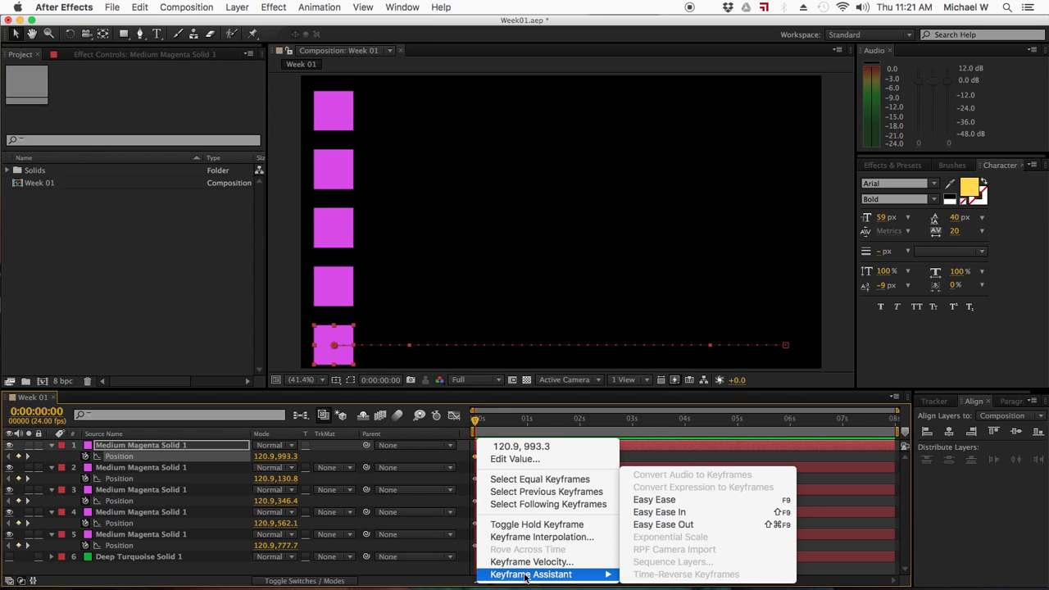
click(712, 524)
key(space)
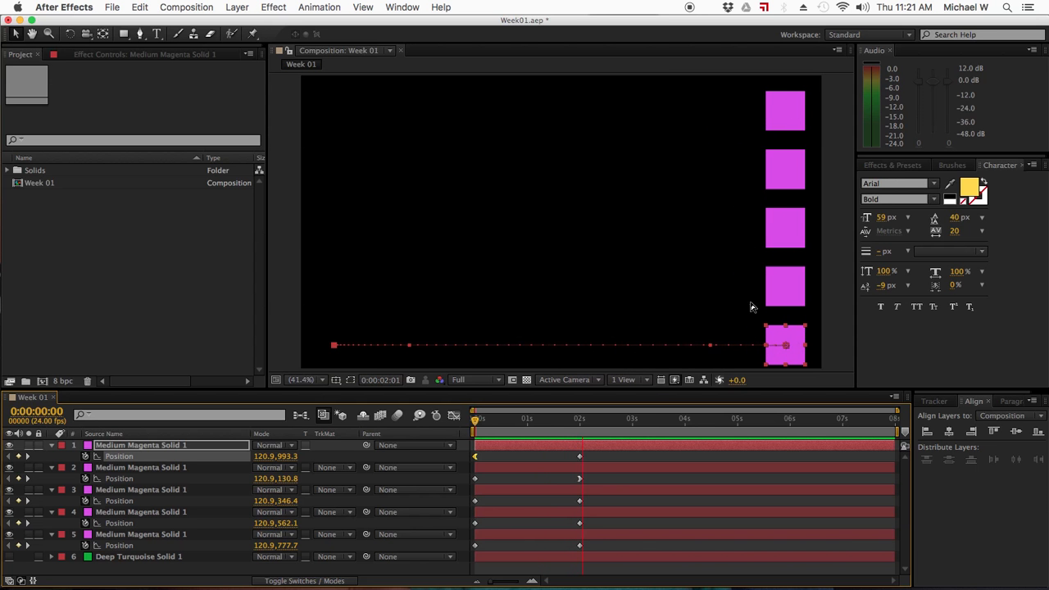
key(space)
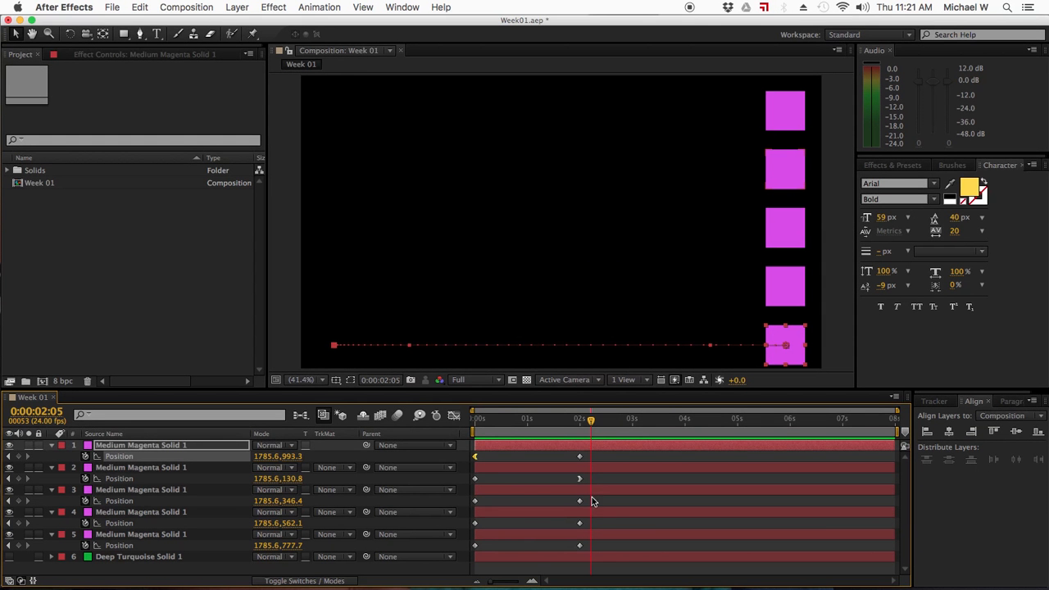
Apply Easy Ease to both Position keyframes of the second square from the top, on layer 3.
drag(600, 495, 447, 518)
drag(613, 502, 468, 507)
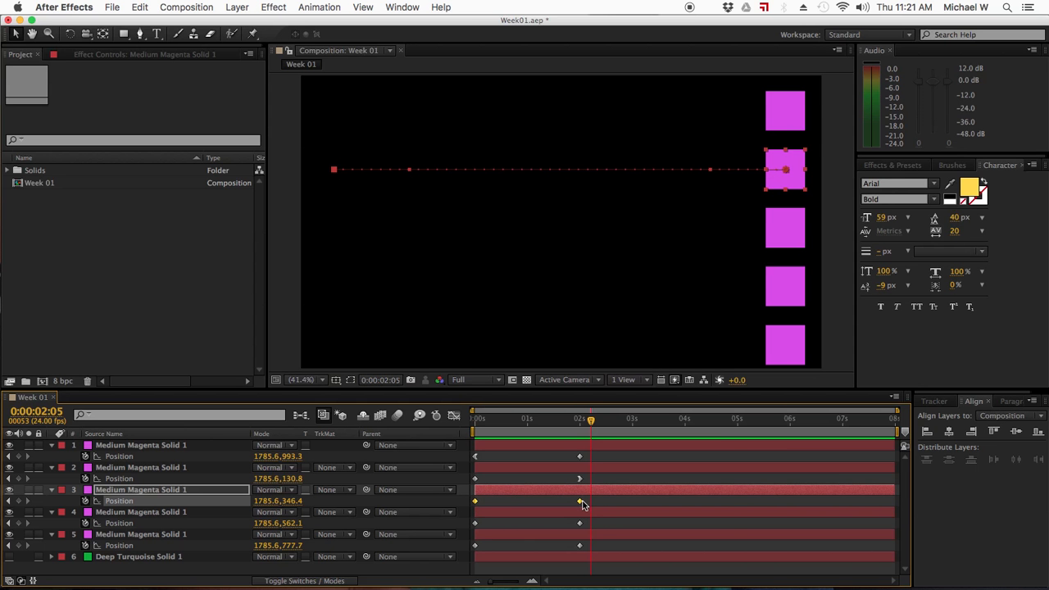
right_click(580, 502)
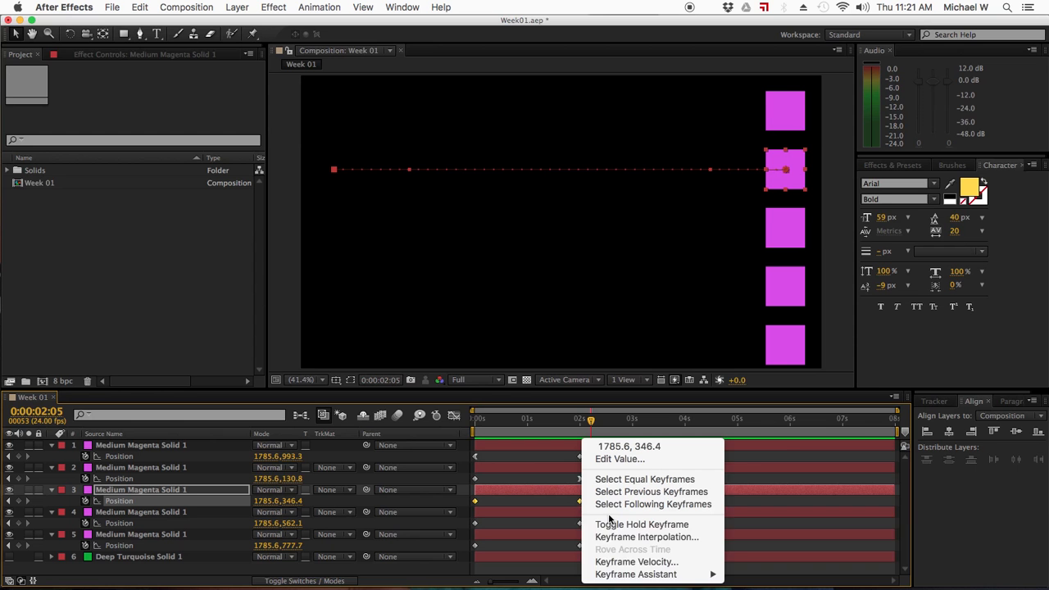
mouse_move(672, 577)
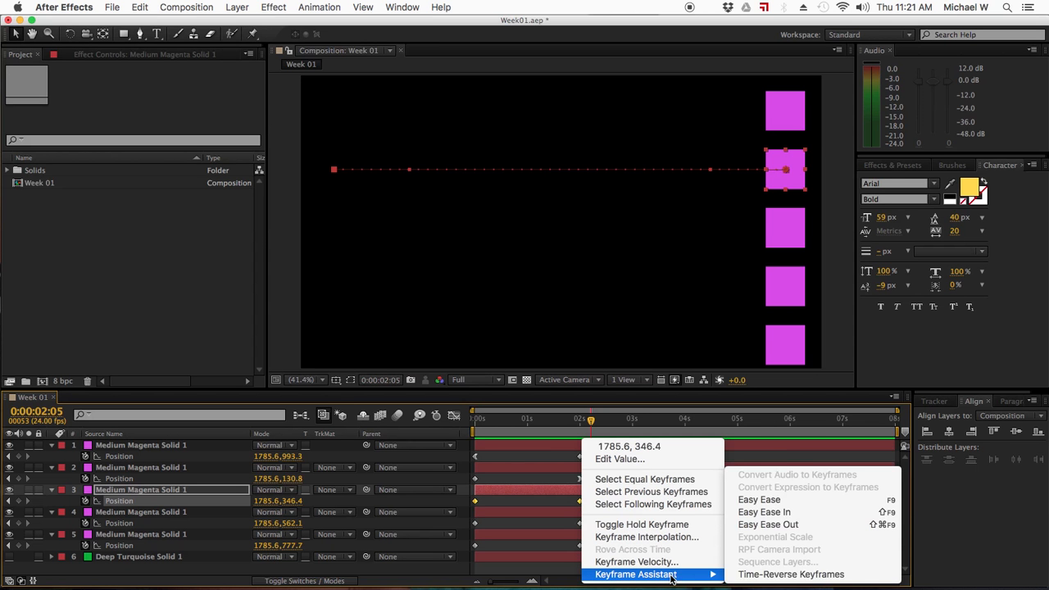
click(811, 500)
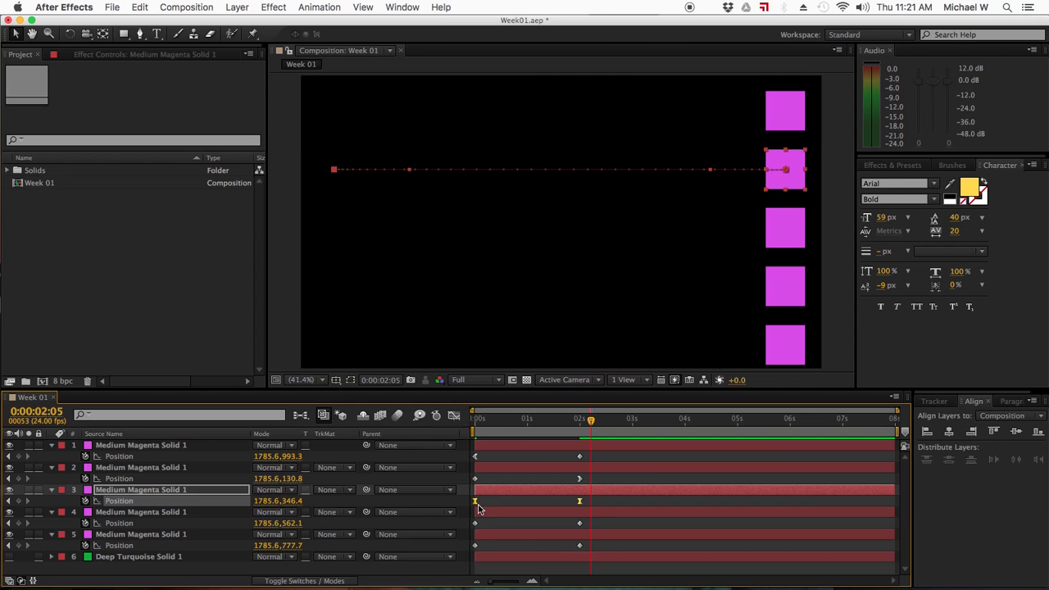
Play the animation from the first frame to compare the easing types, and return to 0:00:00:00 with nothing selected.
drag(527, 423, 440, 430)
key(space)
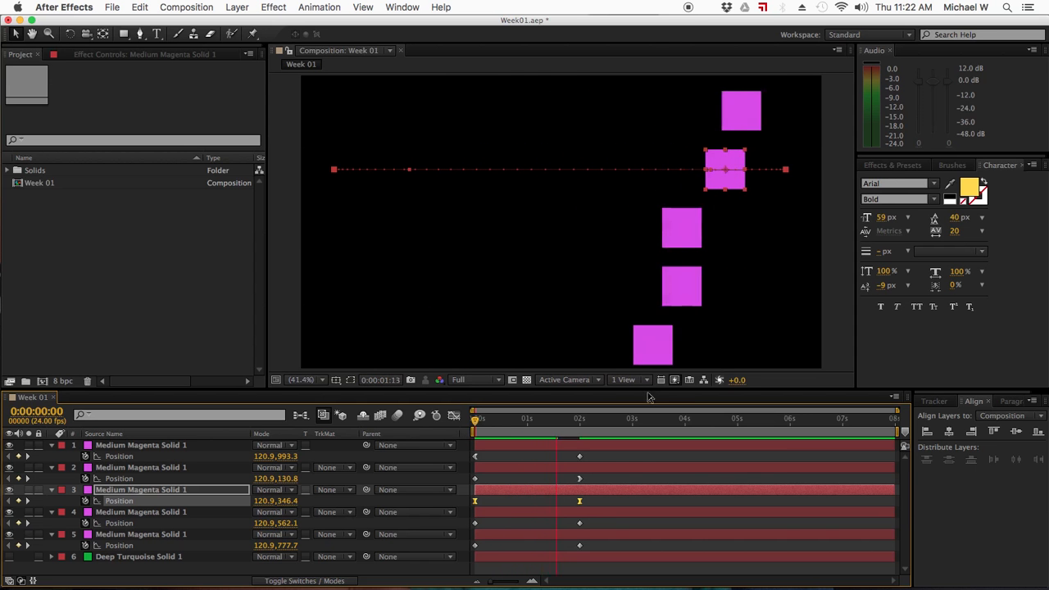
key(space)
drag(556, 422, 459, 423)
click(547, 525)
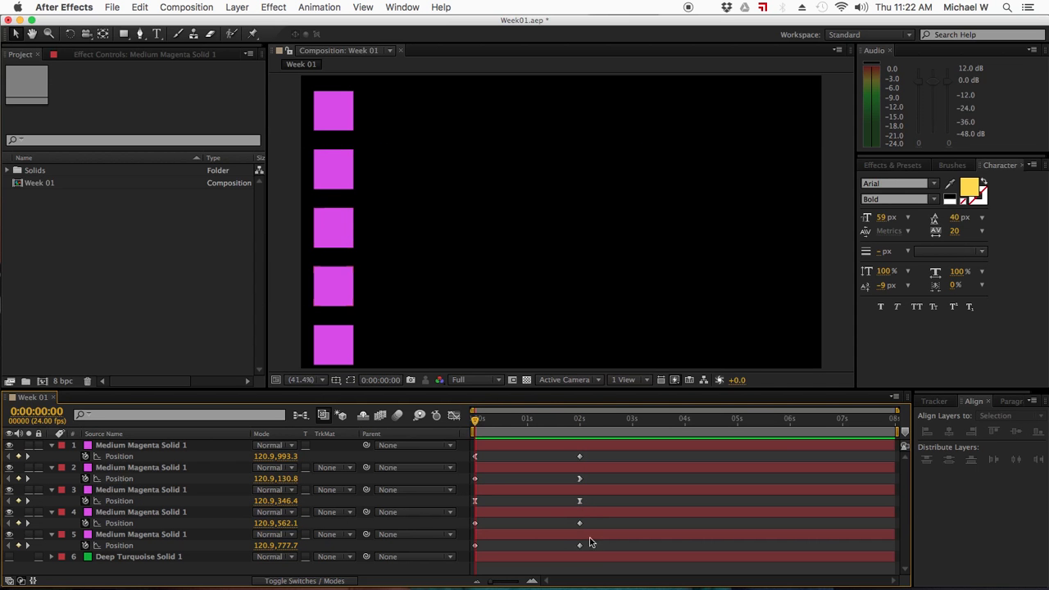
Toggle both Position keyframes of the fourth square from the top, on layer 5, to hold keyframes.
click(475, 546)
right_click(476, 547)
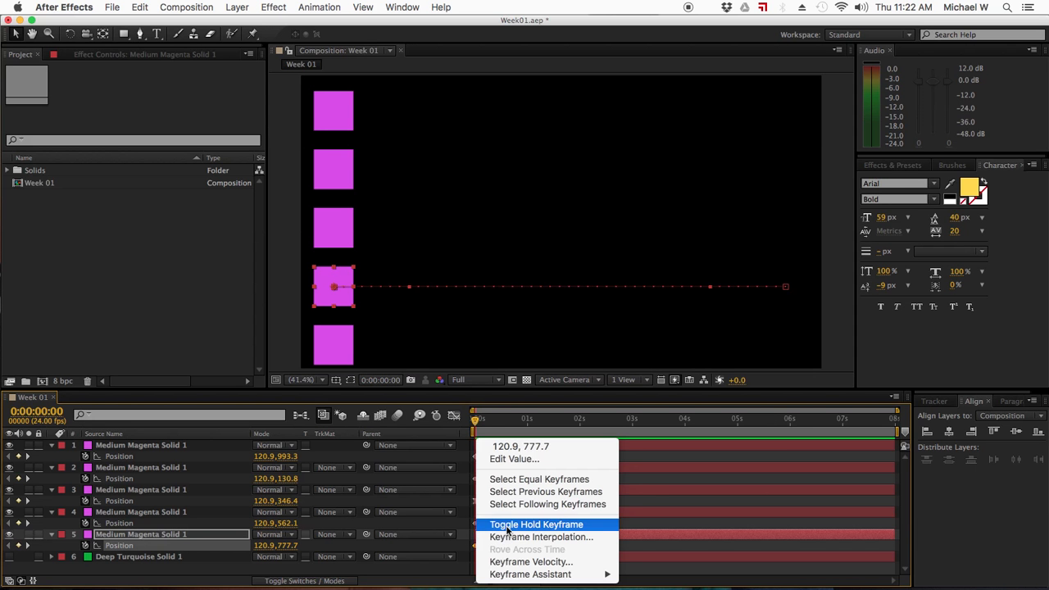
click(596, 532)
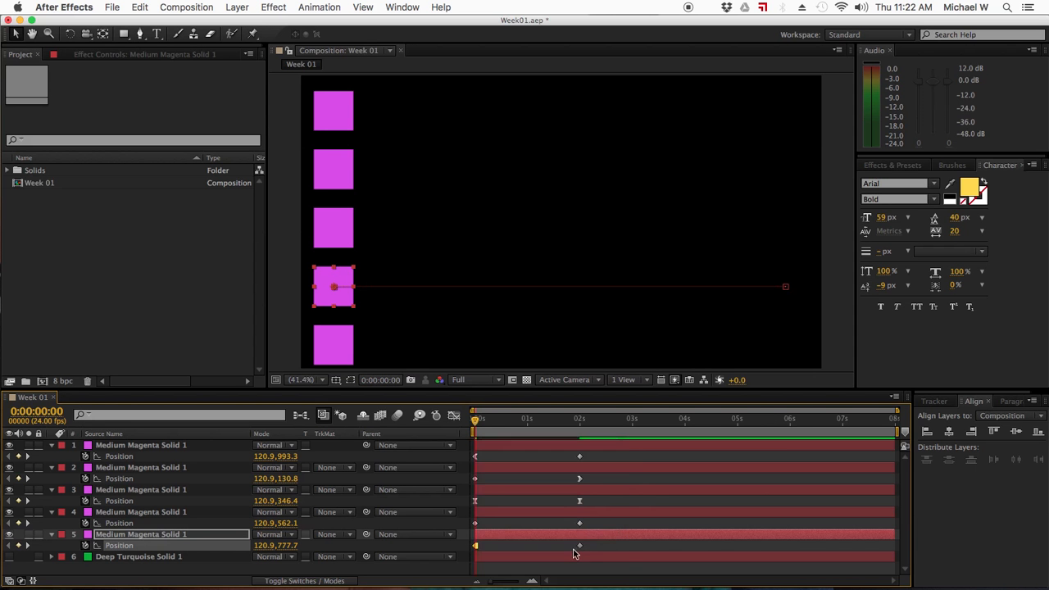
click(581, 545)
double_click(580, 546)
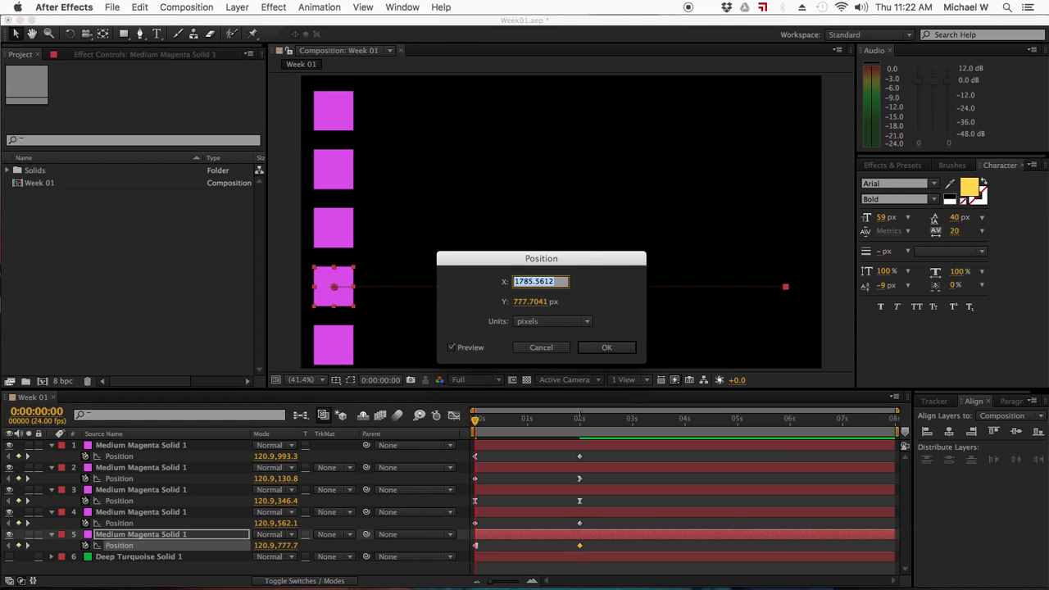
click(538, 349)
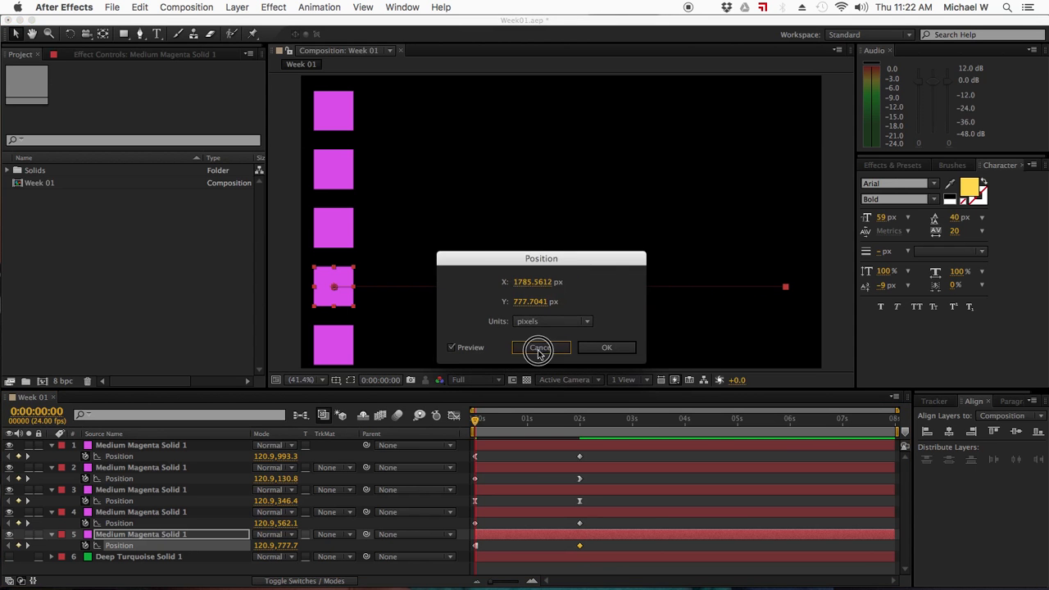
right_click(581, 546)
click(613, 526)
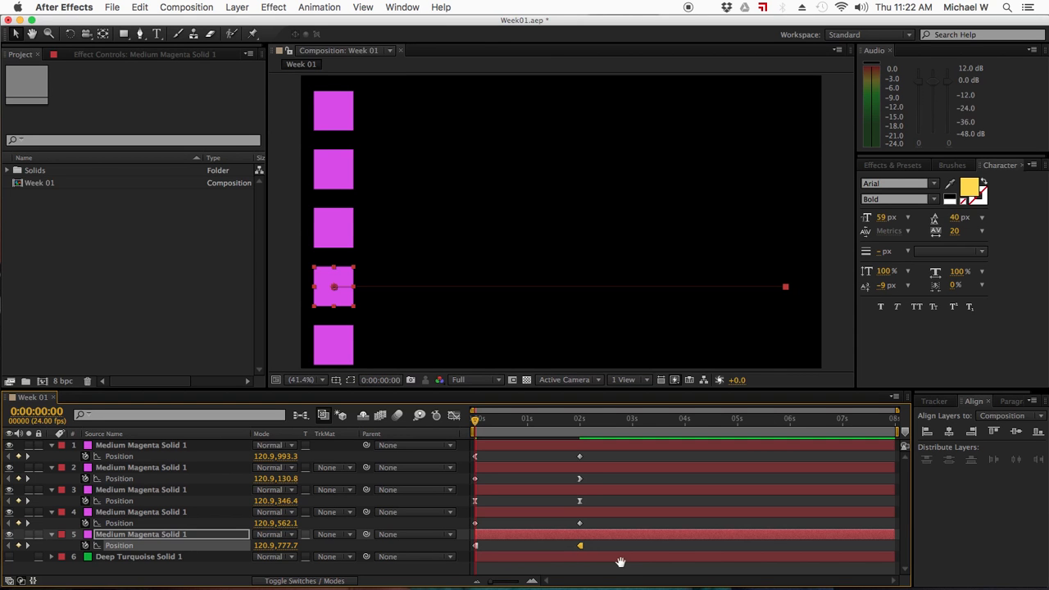
Play the animation to examine the held square's movement, stop playback and deselect the layer.
key(space)
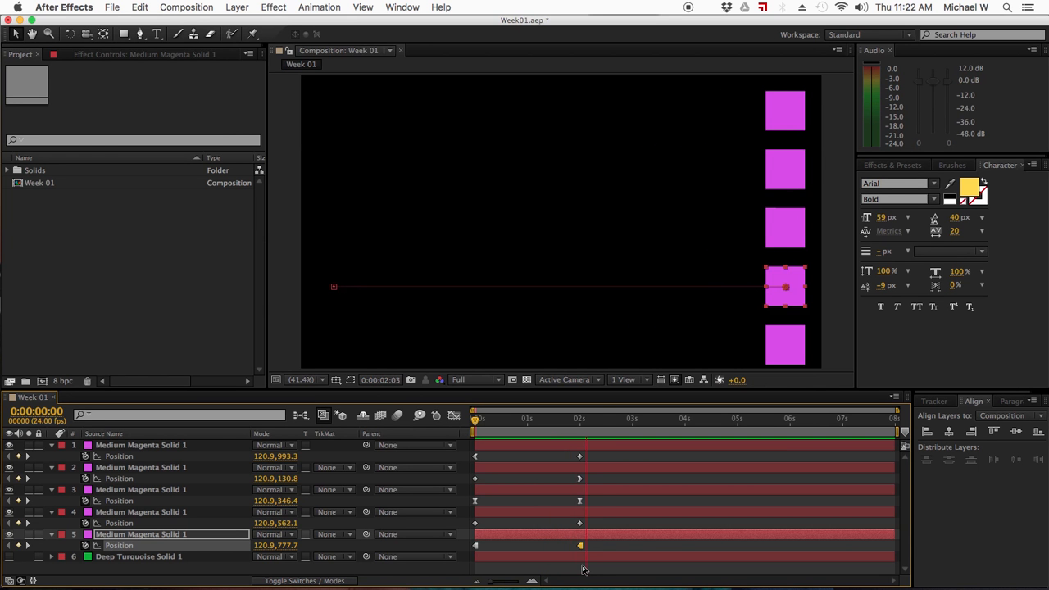
key(space)
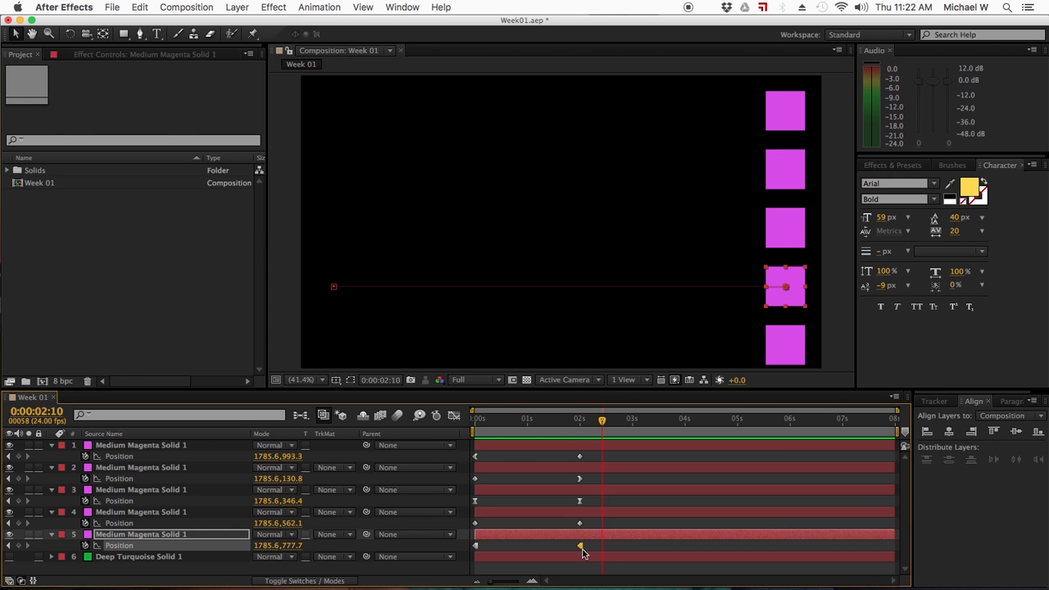
click(577, 572)
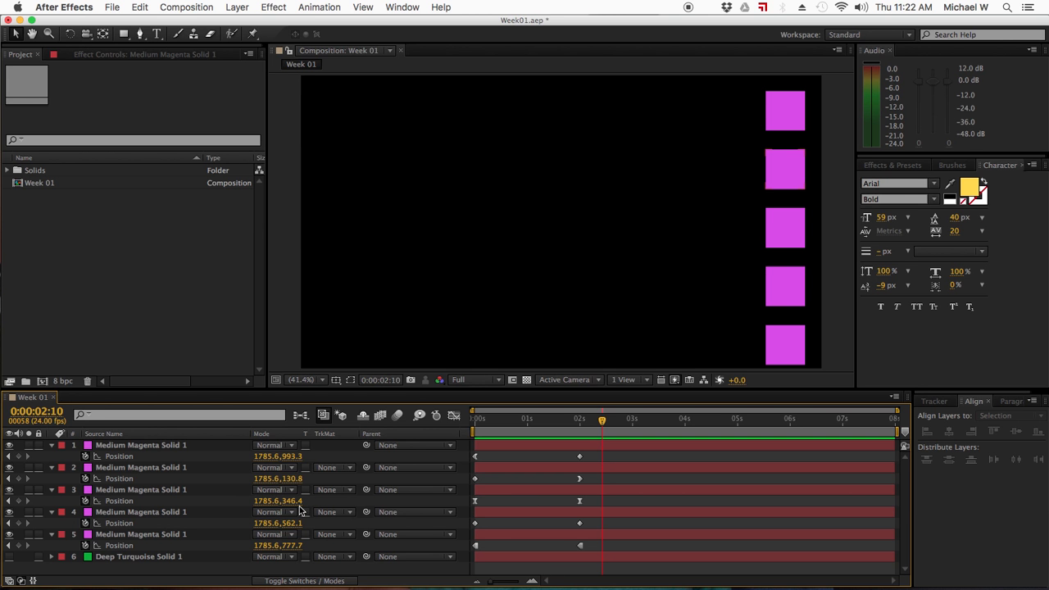
Move the current time to 0:00:01:13 and collapse the Position properties of all five magenta layers.
click(161, 448)
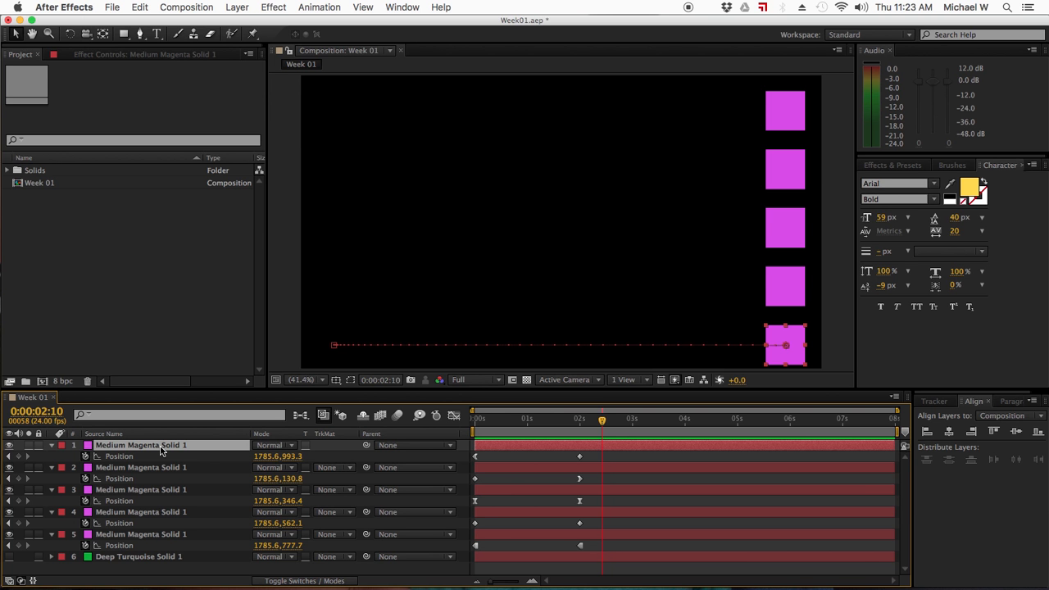
click(603, 420)
drag(603, 421, 556, 422)
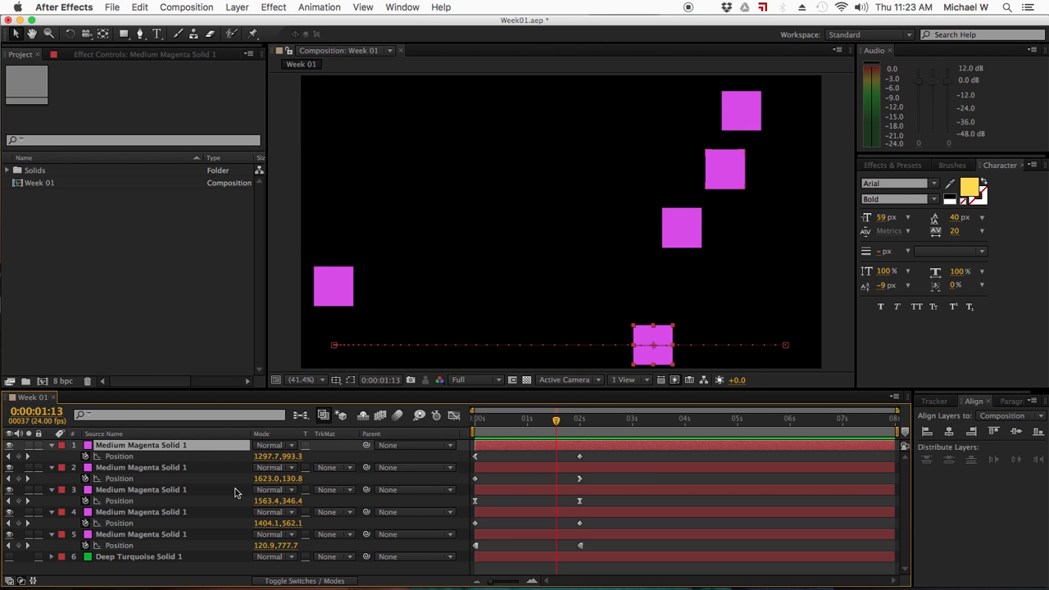
shift+click(165, 535)
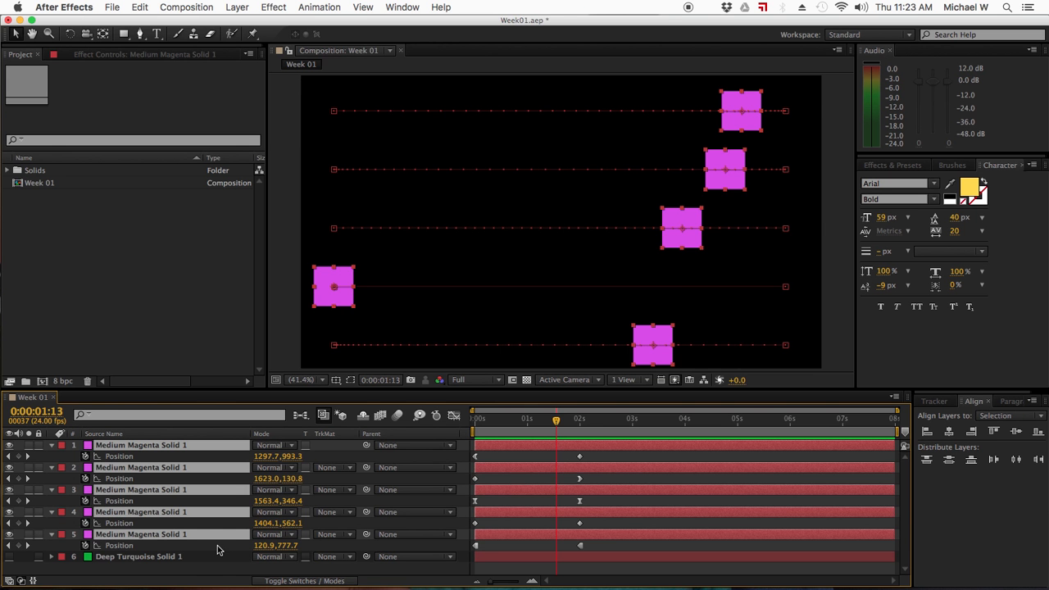
key(p)
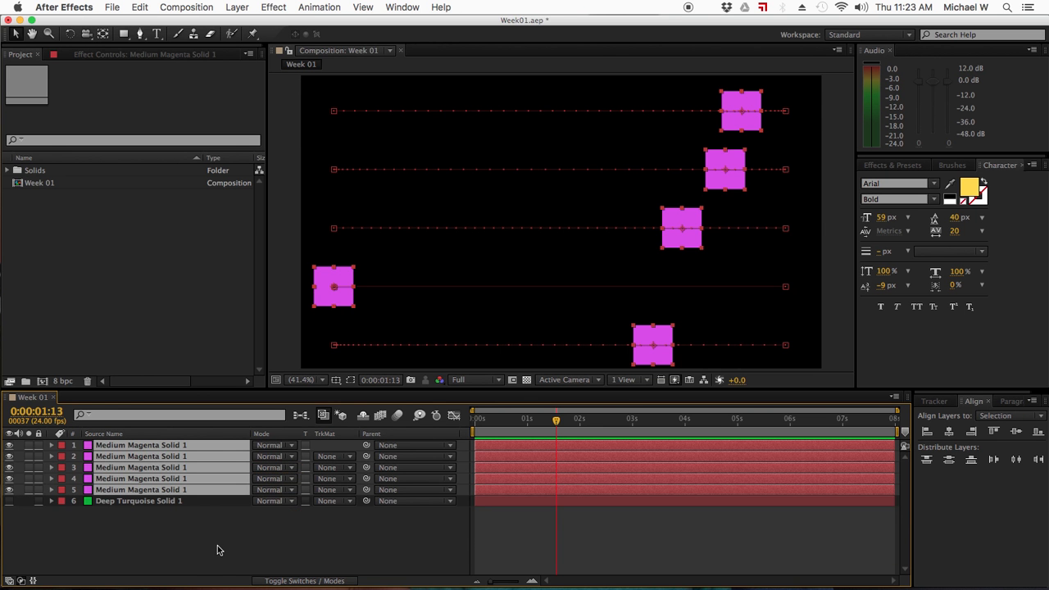
key(p)
key(p)
click(217, 546)
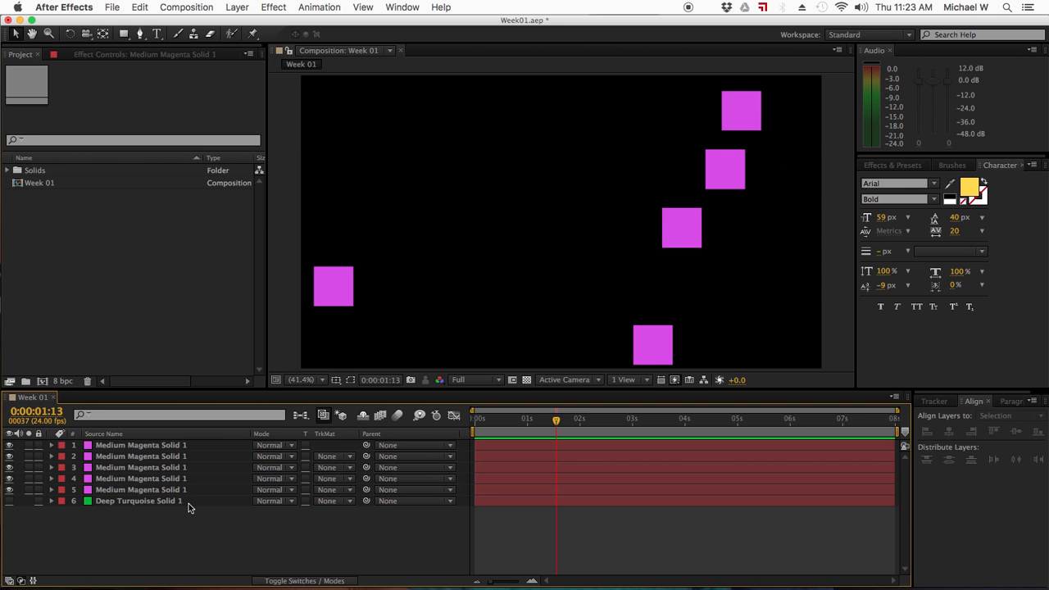
Duplicate the first magenta layer and show the copy's Position property in the timeline.
click(144, 445)
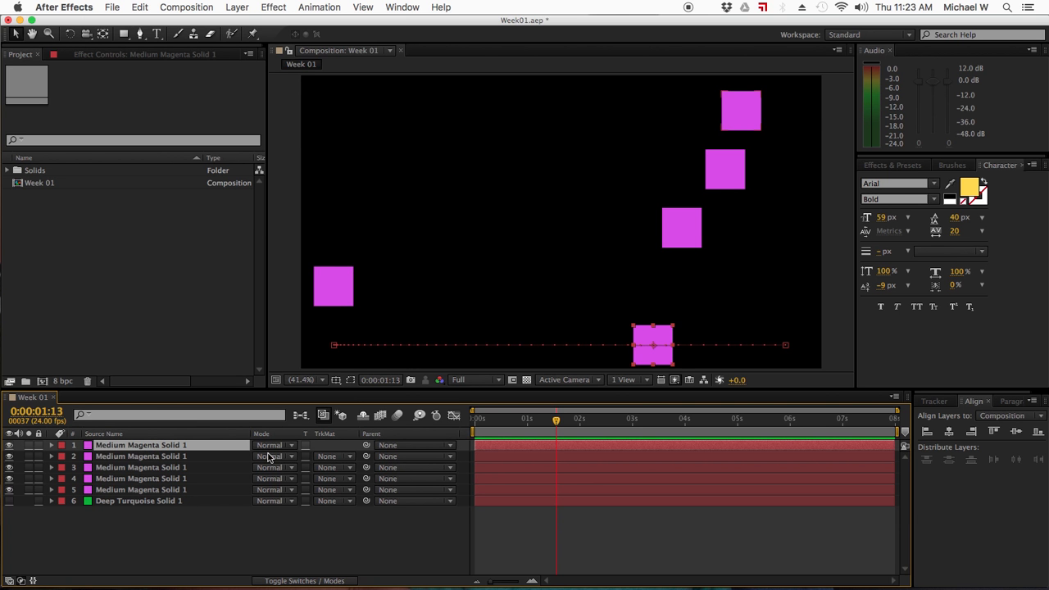
key(super+d)
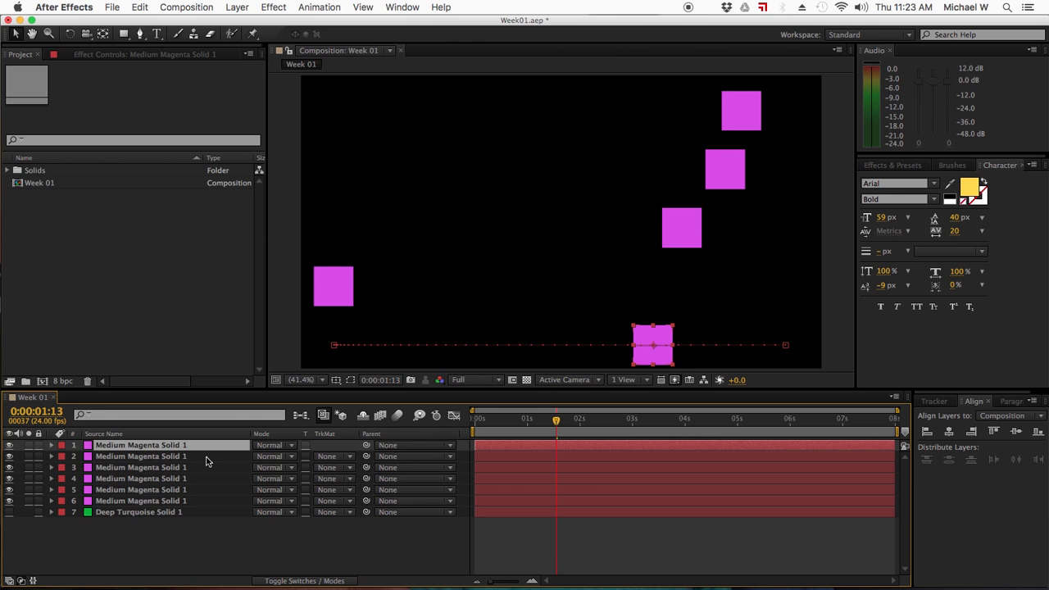
key(p)
click(154, 469)
key(p)
key(p)
click(162, 447)
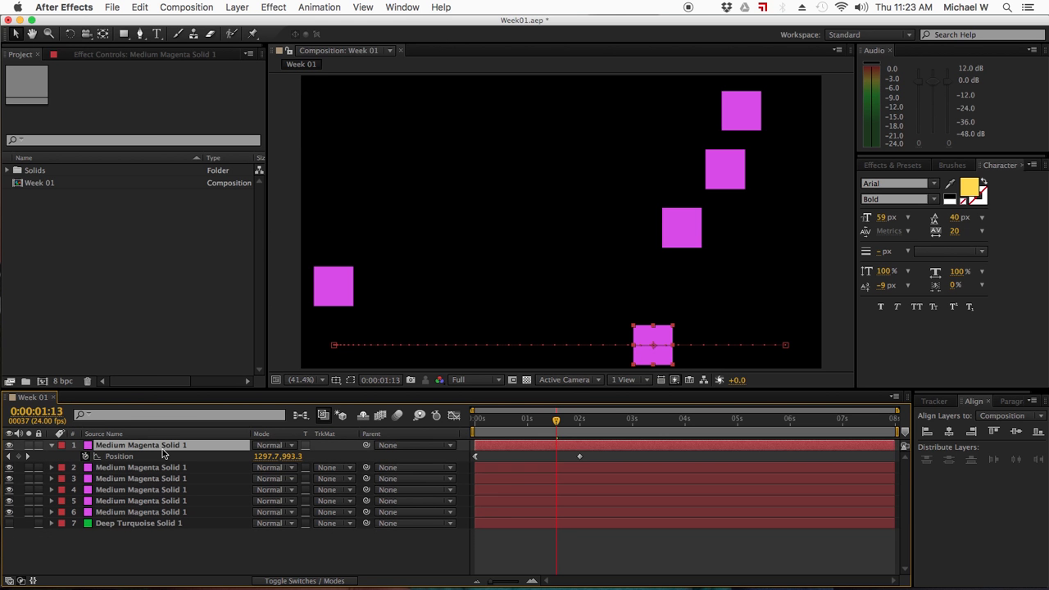
Split the duplicated top magenta layer at 0:00:01:19.
click(557, 420)
drag(558, 421, 570, 421)
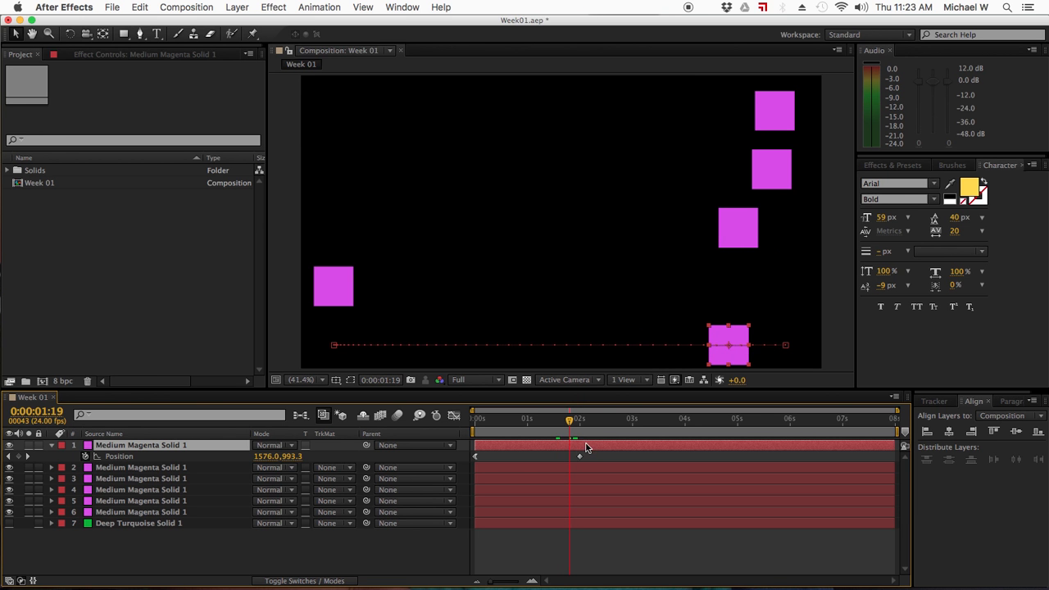
key(super+shift+d)
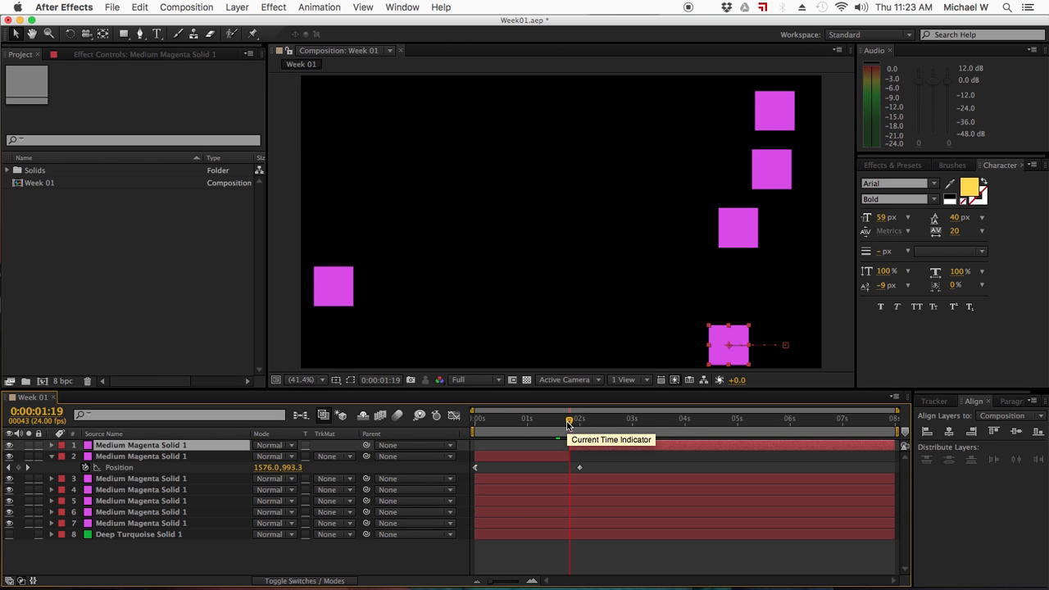
Trim magenta layer 7 to start at 0:00:02:14 and end at 0:00:05:02.
drag(569, 421, 610, 421)
click(562, 564)
click(603, 527)
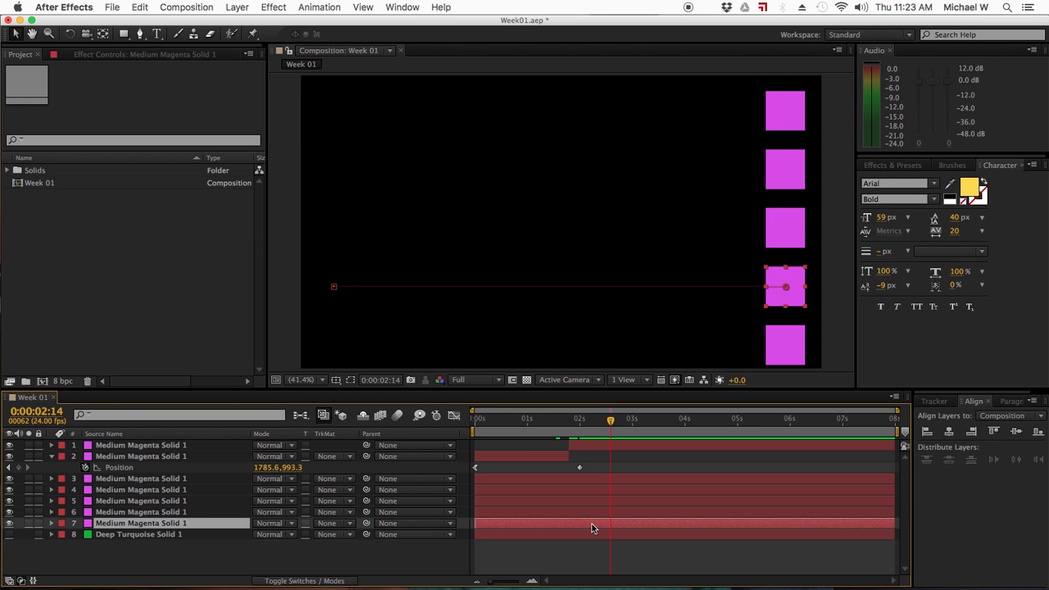
key(alt+bracketleft)
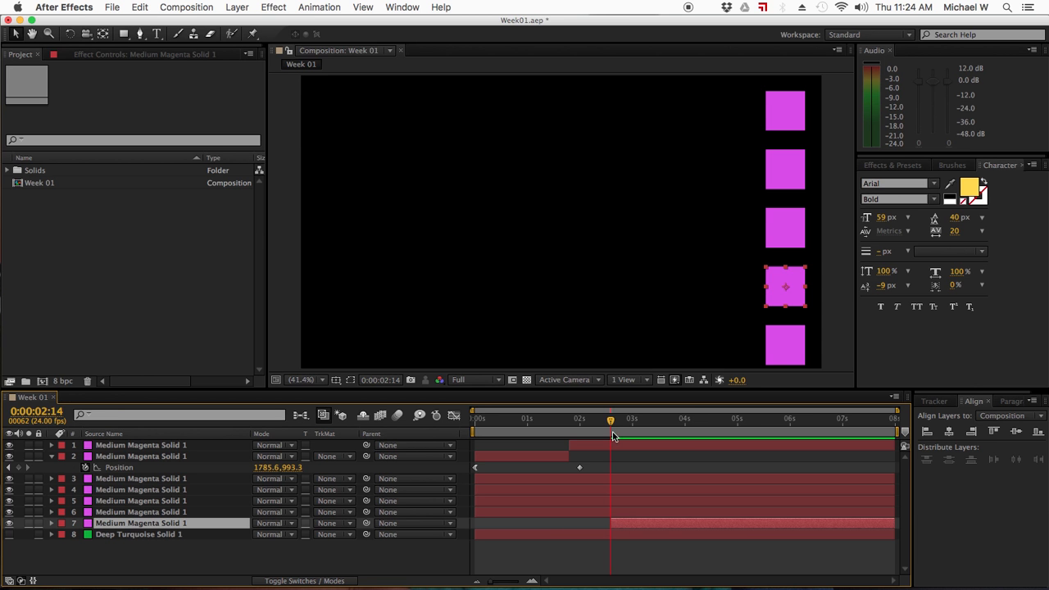
drag(610, 426, 741, 432)
key(alt+bracketright)
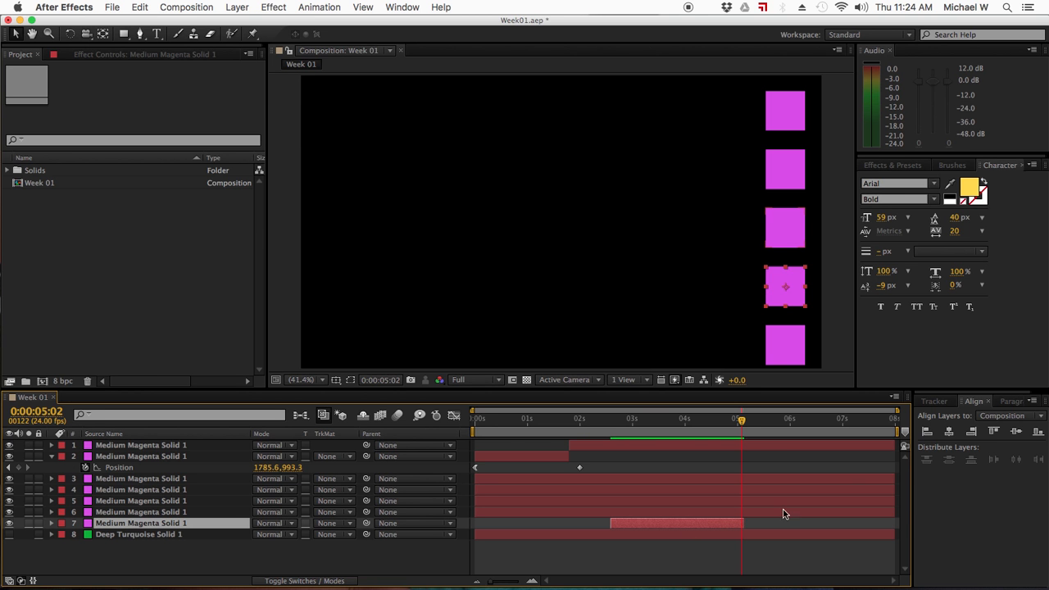
click(679, 560)
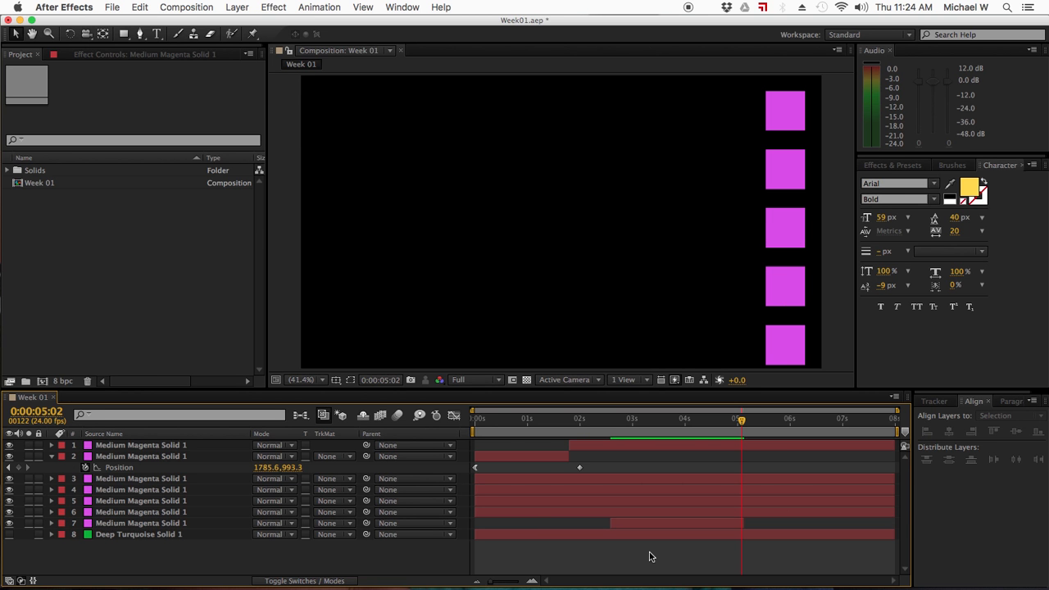
Shift the Deep Turquoise Solid 1 layer in time so that it starts at 0:00:02:00.
click(531, 537)
drag(516, 425, 581, 426)
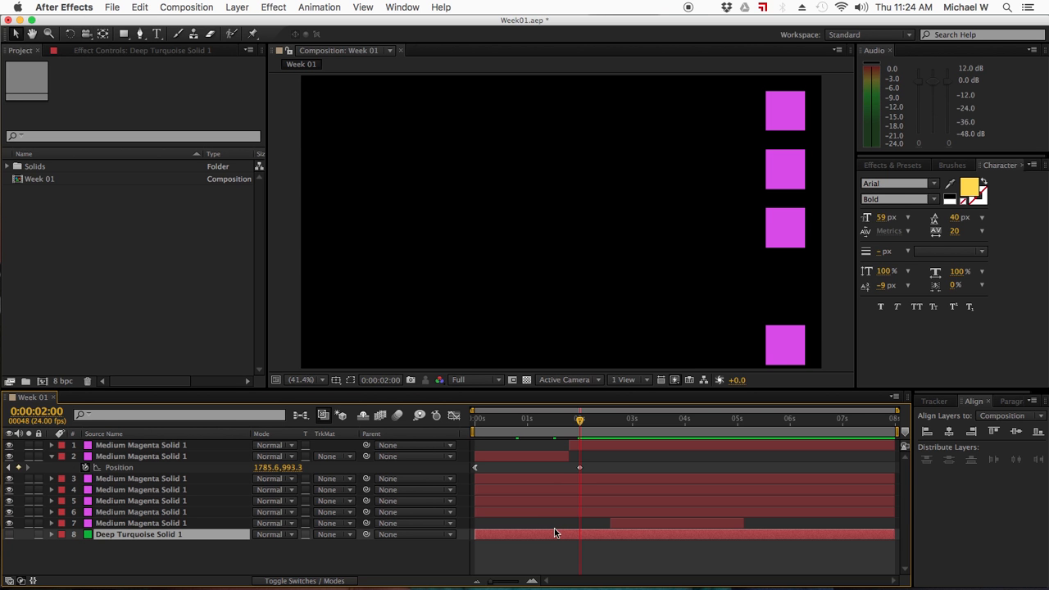
key(bracketleft)
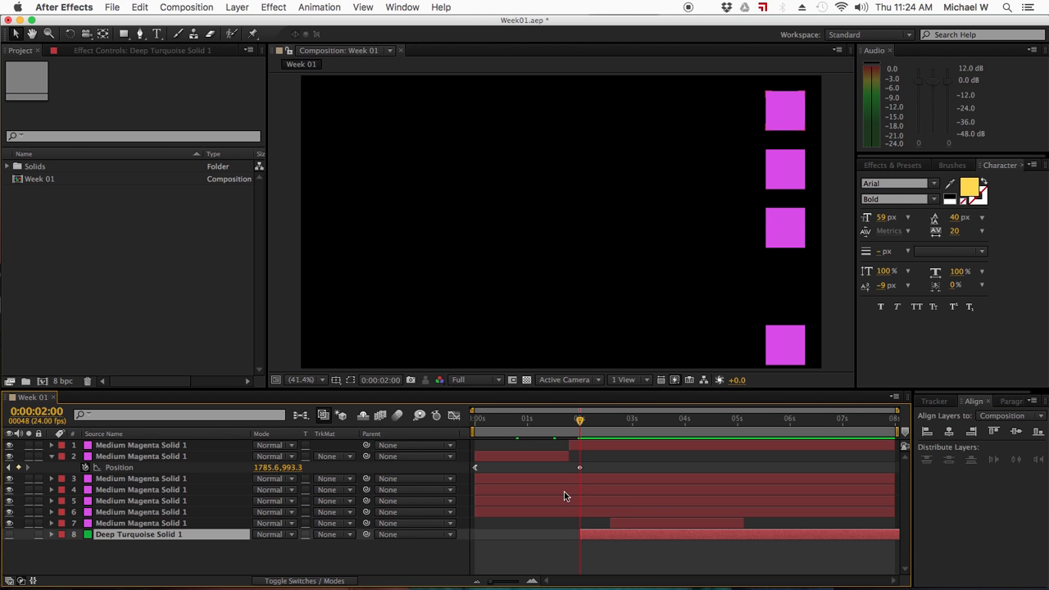
Try trimming the start of magenta layer 4 to about 1.4 seconds, show its Position keyframes, and undo the trim.
click(501, 491)
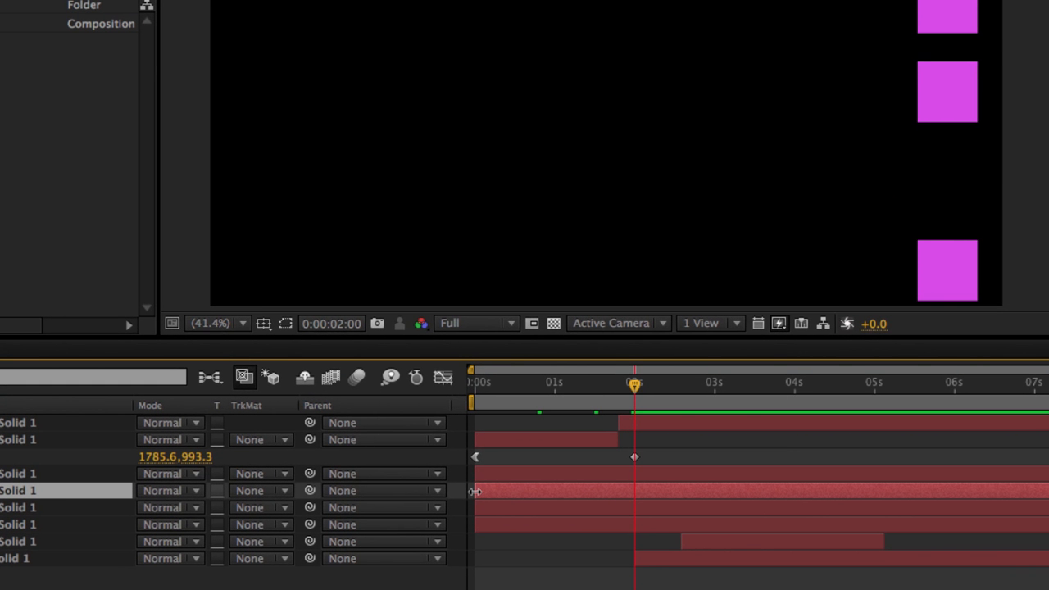
drag(475, 491, 588, 492)
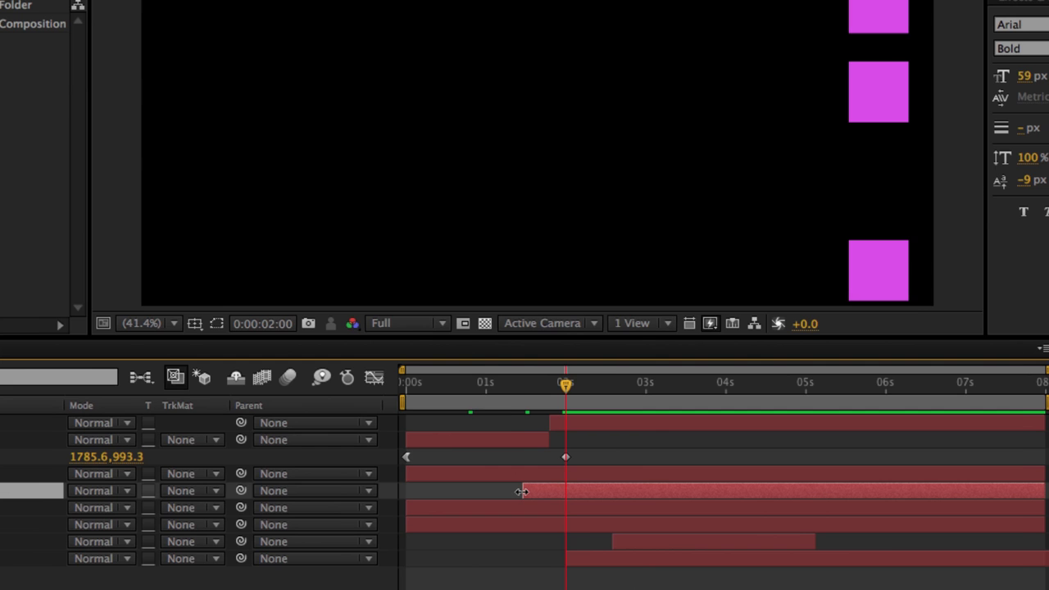
key(p)
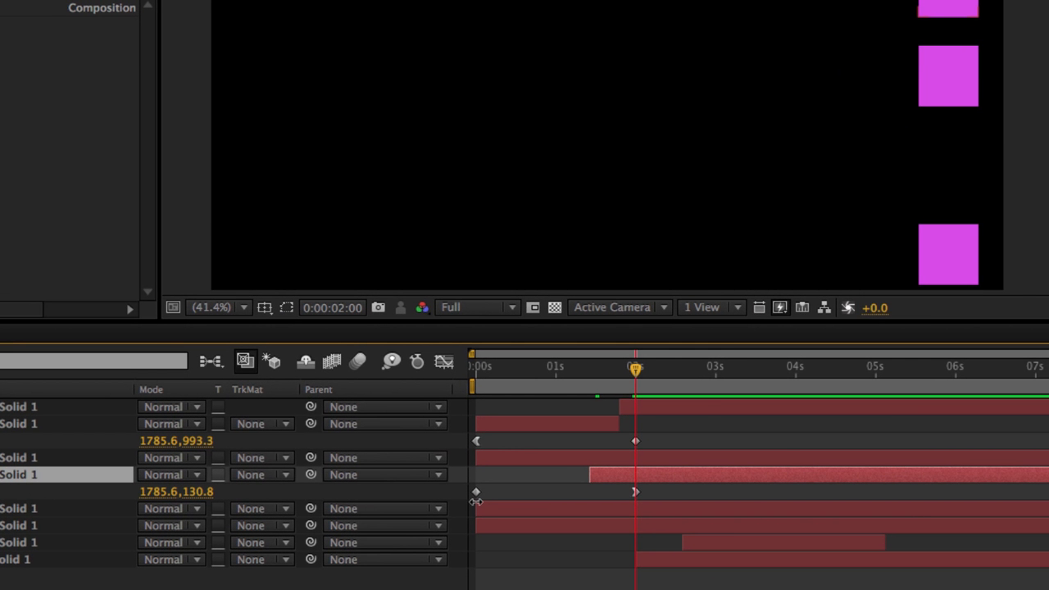
key(ctrl+z)
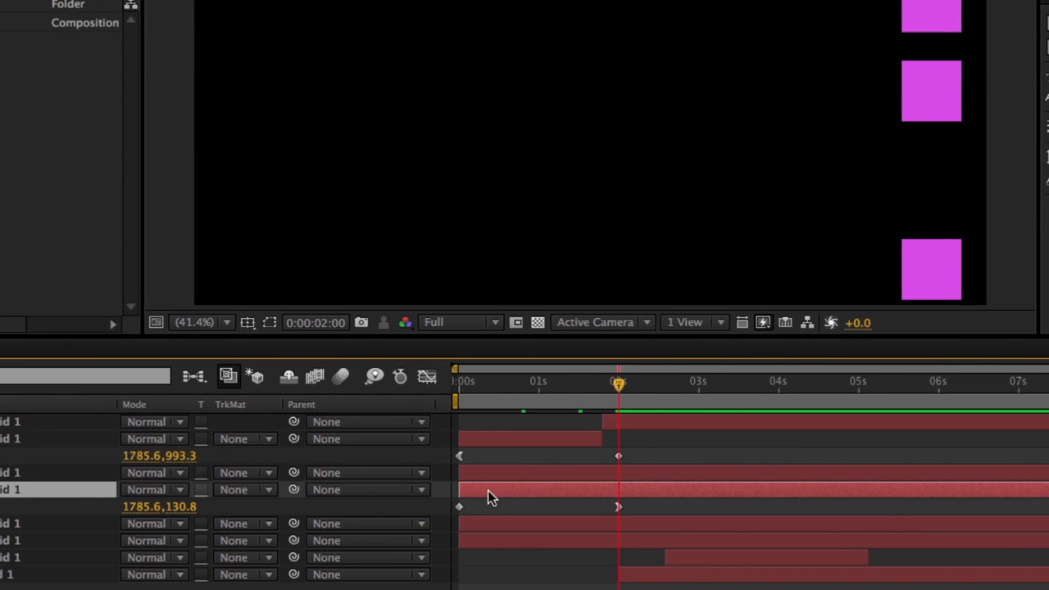
Shift magenta layer 4 in time together with its Position keyframes so that it starts at about 0.8 seconds.
drag(487, 492, 553, 498)
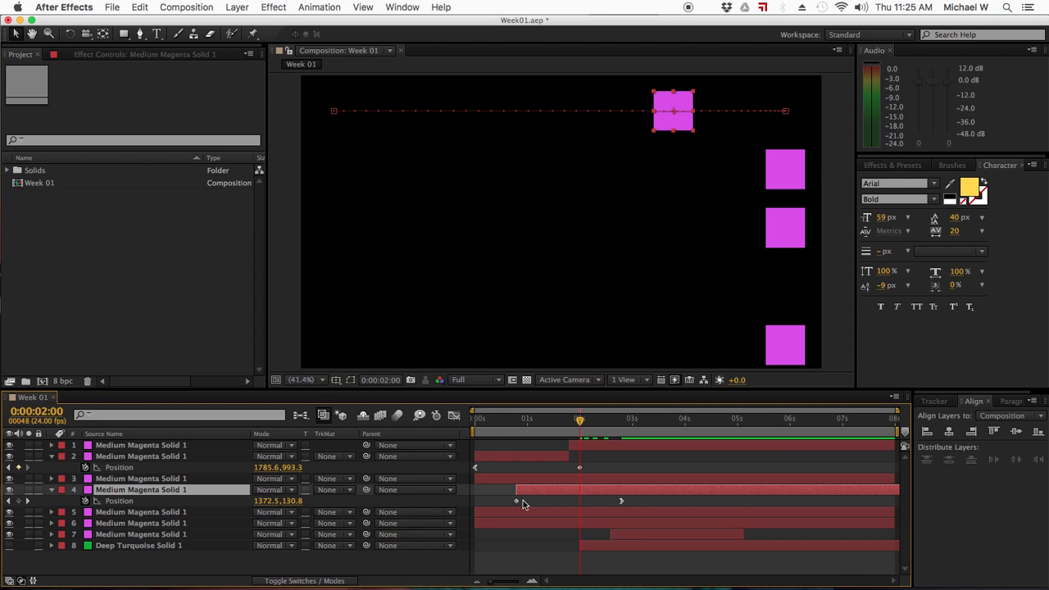
click(878, 574)
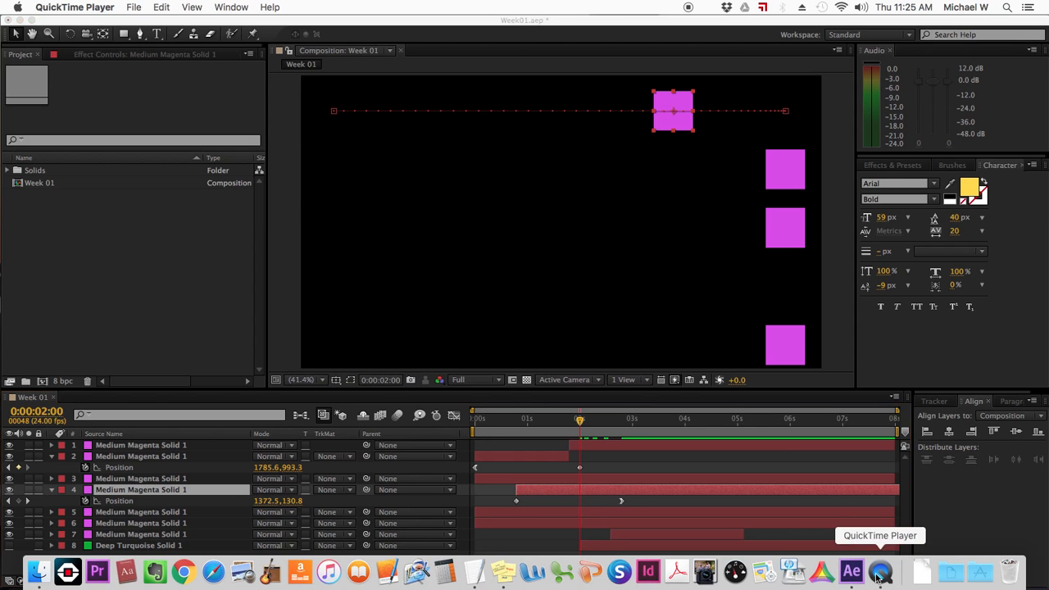